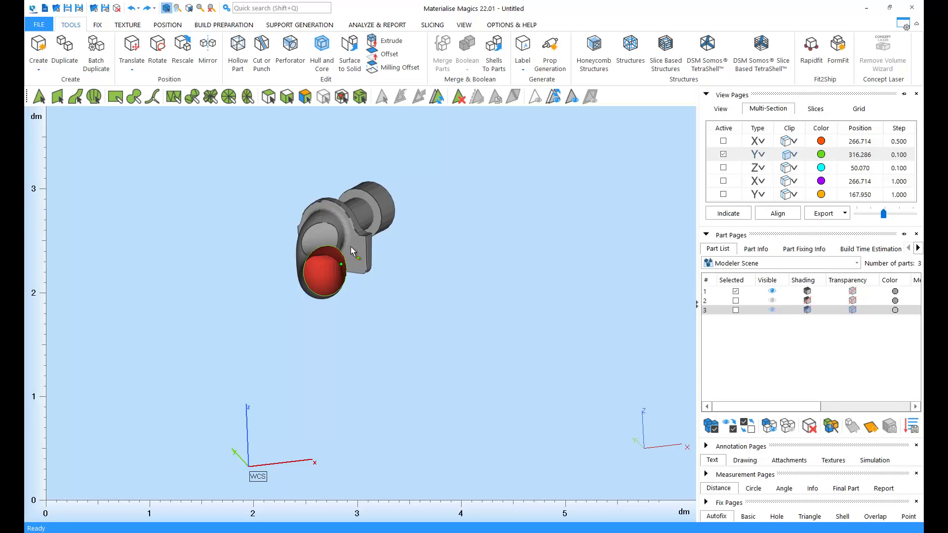
Hollow the pipe part to the inside with a 2 mm wall thickness and 2 mm detail size.
click(230, 61)
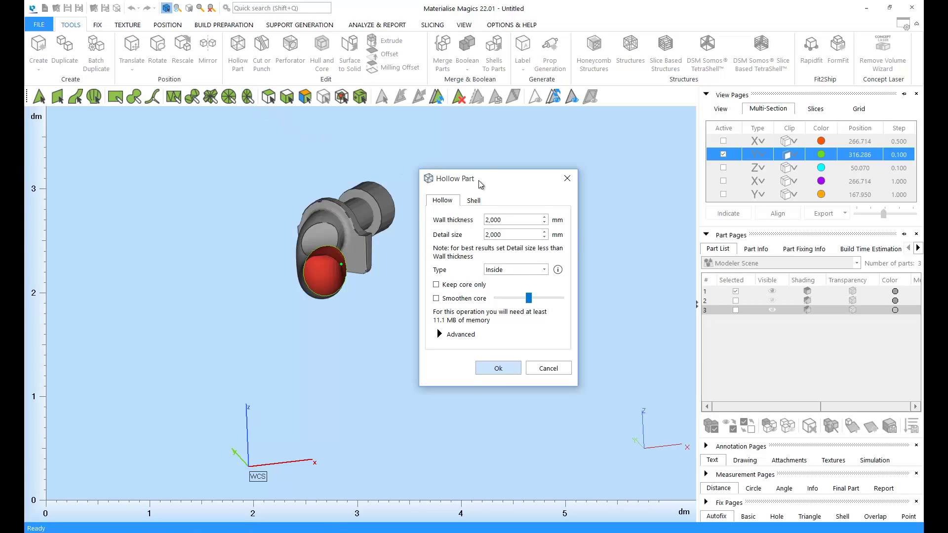
drag(481, 184, 495, 176)
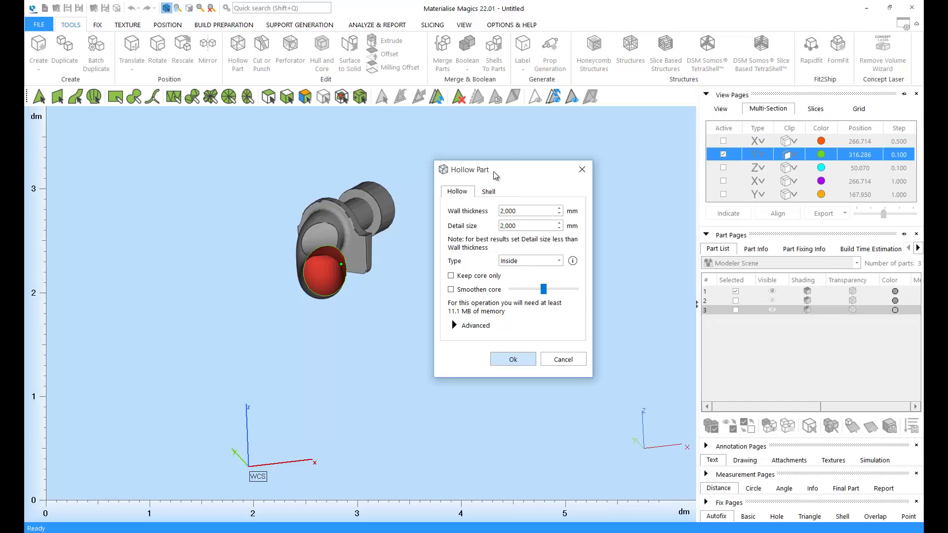
click(505, 359)
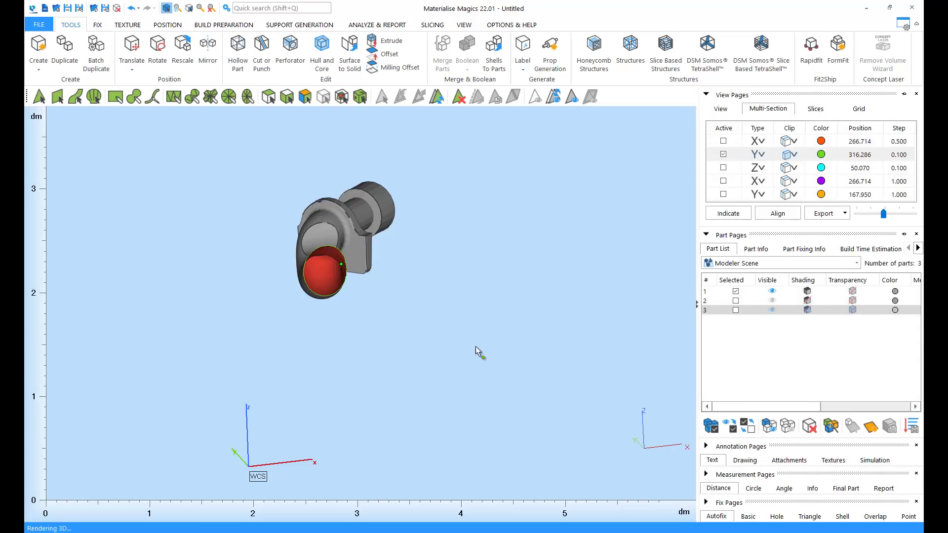
scroll(354, 258, up, 5)
middle_drag(300, 261, 319, 315)
mouse_move(319, 315)
right_down()
mouse_move(323, 270)
mouse_move(306, 265)
mouse_move(315, 317)
mouse_move(325, 323)
mouse_move(289, 312)
mouse_move(314, 311)
right_up()
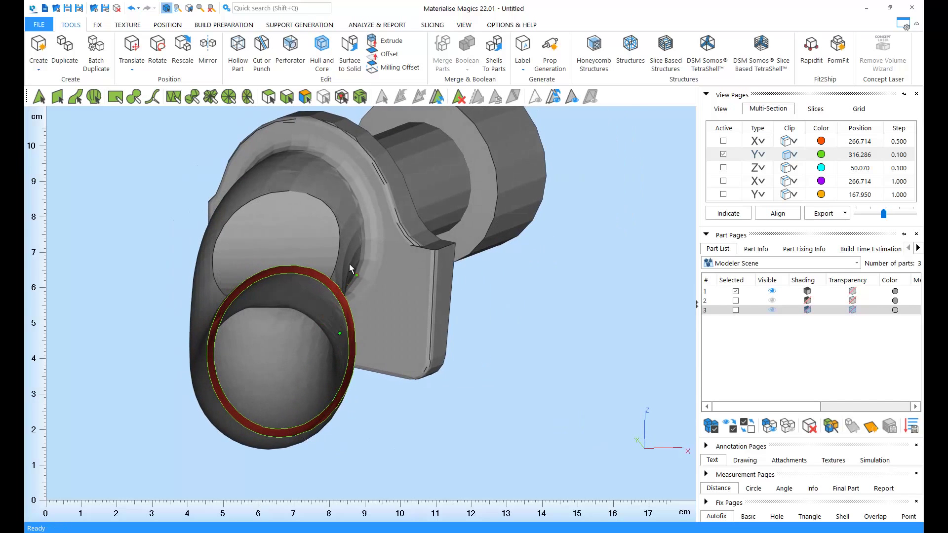
scroll(360, 256, down, 3)
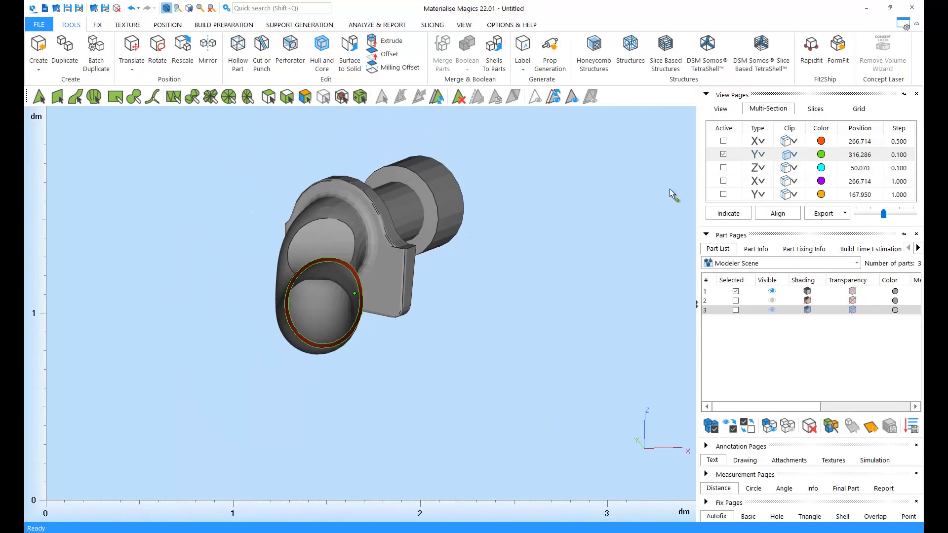
Turn off the Y section clipping to bring back the whole pipe.
click(723, 154)
right_drag(365, 267, 381, 329)
scroll(386, 261, down, 3)
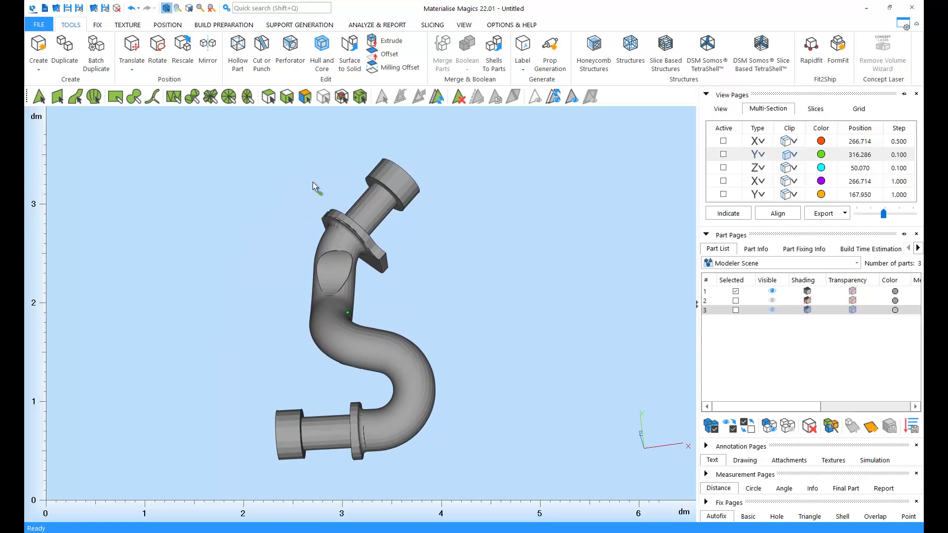
Place four radius-based perforations, 5 mm outer and 3 mm inner radius, along the pipe's S-shaped bend.
click(291, 55)
scroll(343, 323, up, 3)
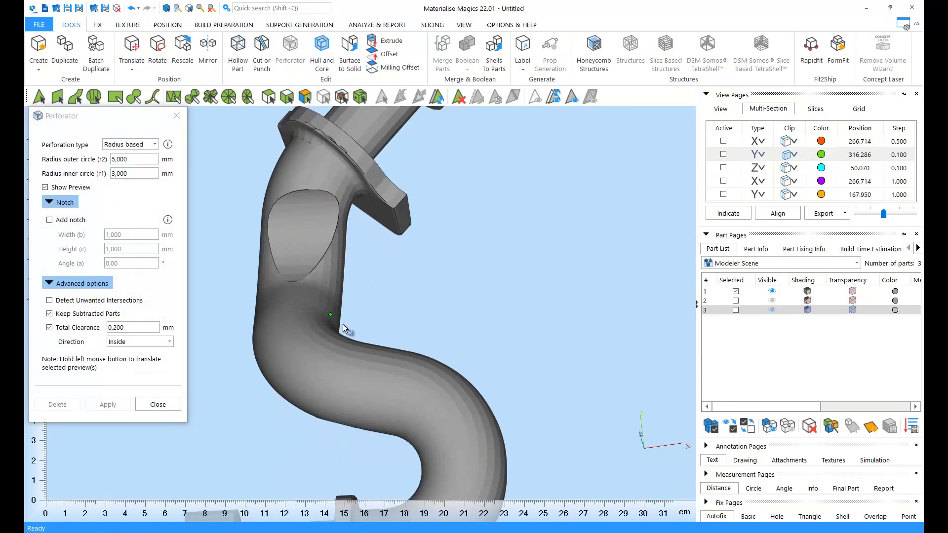
click(289, 342)
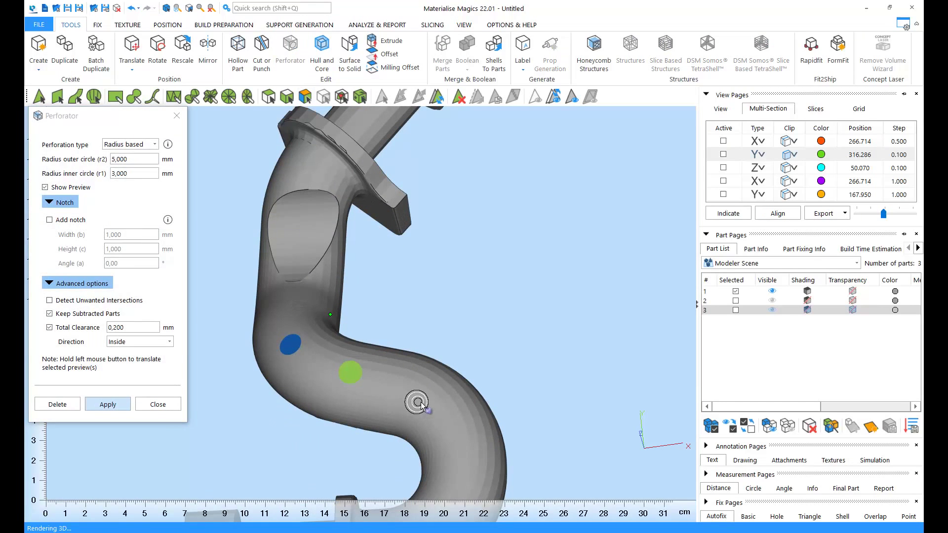
click(420, 401)
click(453, 437)
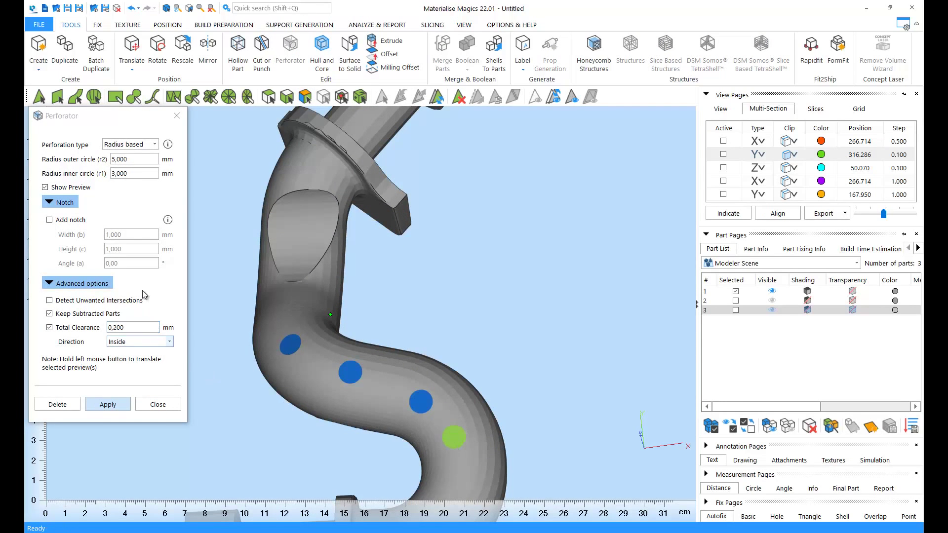
Add a 1 mm wide, 1 mm high notch to the last perforation and apply the perforations, keeping subtracted parts with 0.2 mm inside clearance.
click(73, 222)
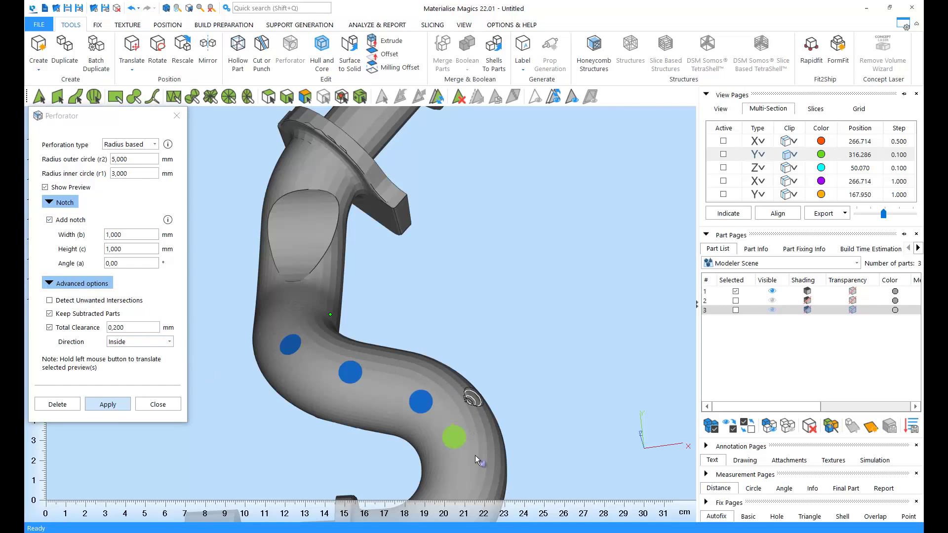
scroll(474, 455, up, 5)
scroll(342, 409, down, 5)
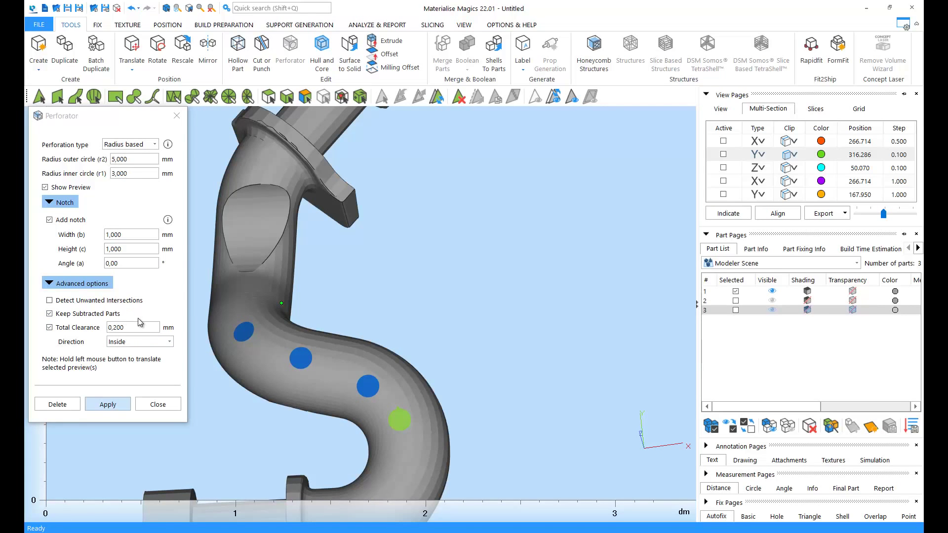
click(114, 407)
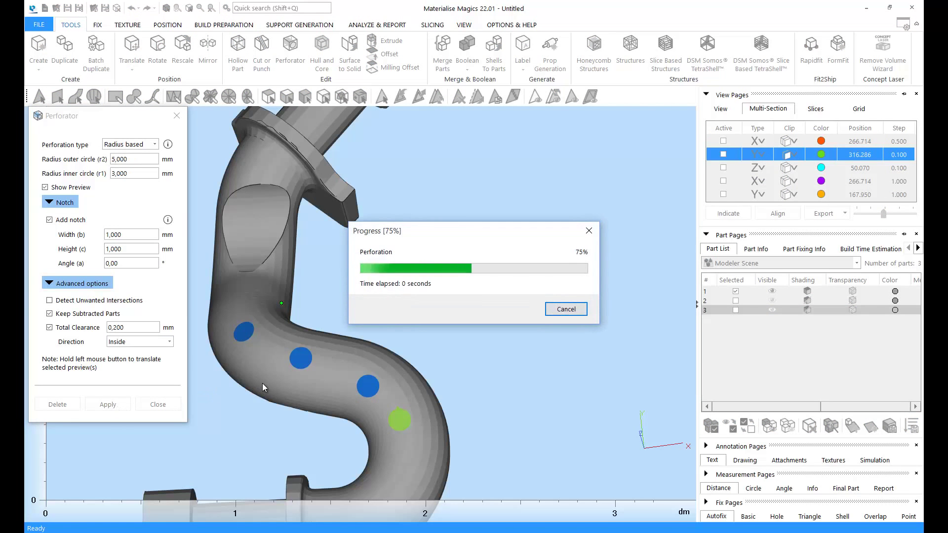
middle_drag(268, 383, 392, 381)
click(158, 404)
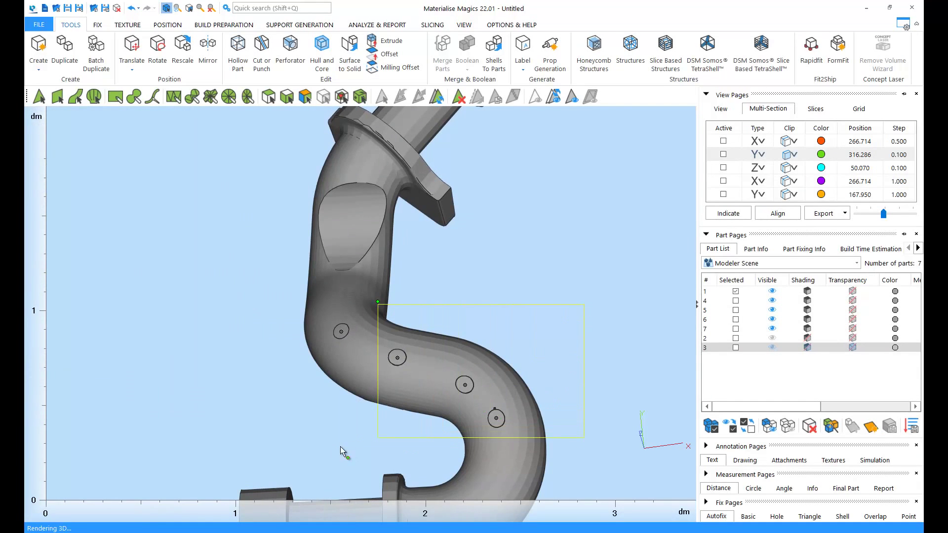
Translate the four subtracted plugs out of the pipe to X 94.692 mm to inspect the holes, and undo the move.
drag(340, 447, 326, 429)
right_drag(348, 386, 327, 393)
click(133, 52)
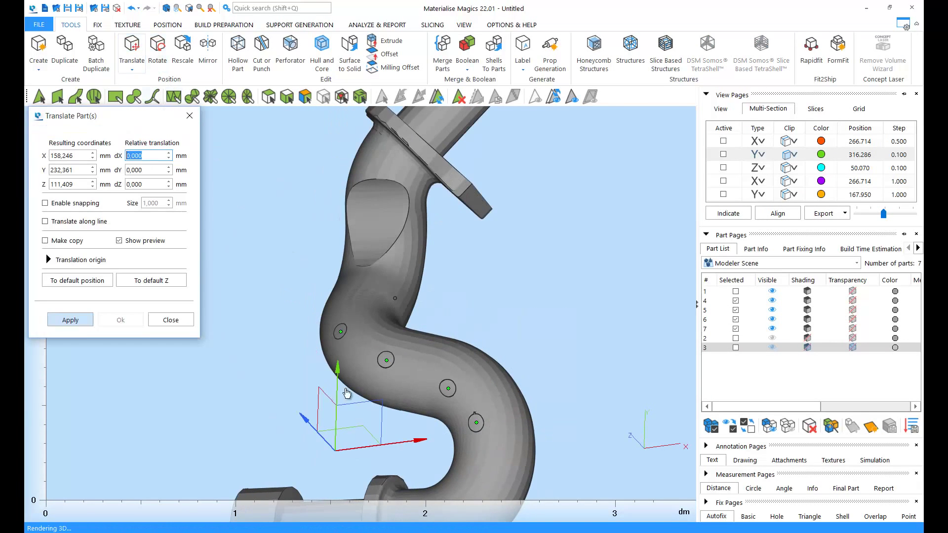
drag(410, 441, 291, 441)
scroll(391, 381, up, 5)
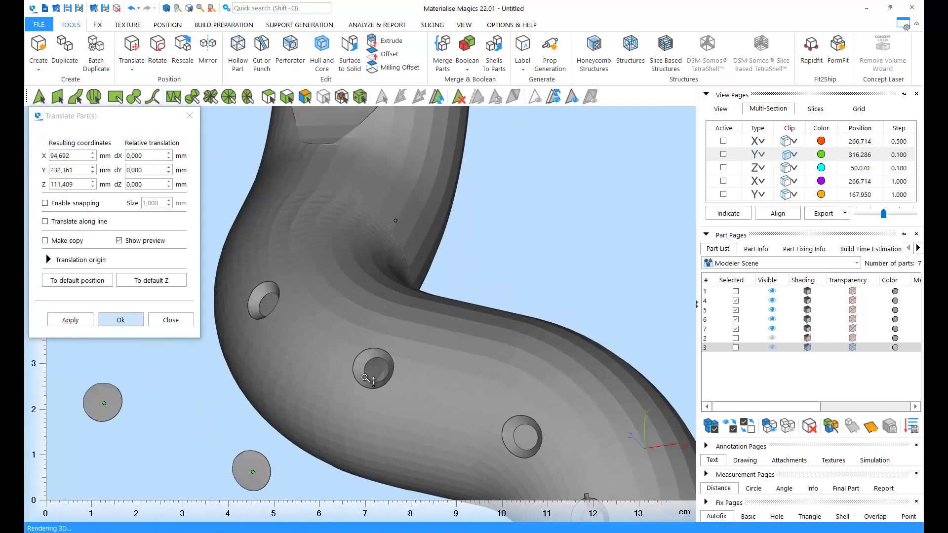
mouse_move(392, 381)
right_down()
mouse_move(395, 392)
mouse_move(370, 365)
mouse_move(407, 383)
mouse_move(383, 372)
right_up()
scroll(370, 366, down, 2)
scroll(384, 375, down, 4)
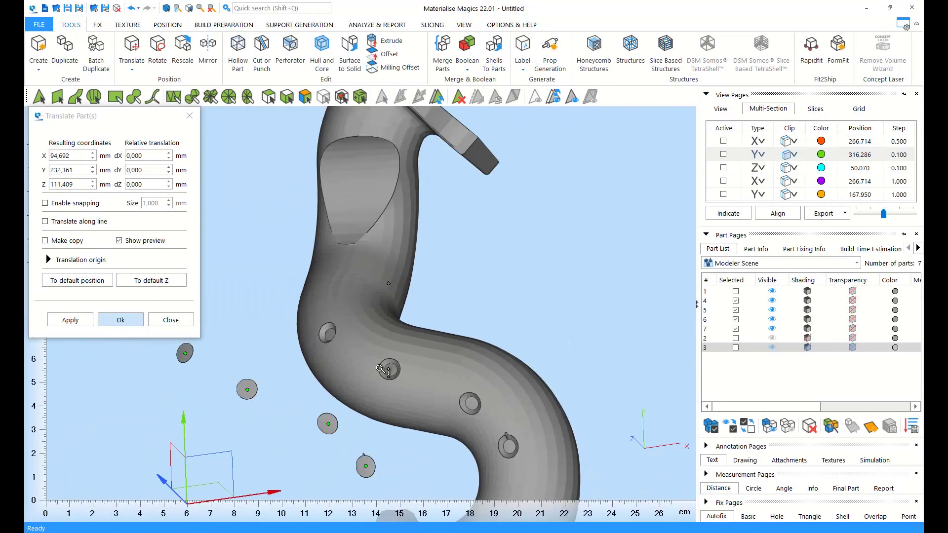
click(130, 8)
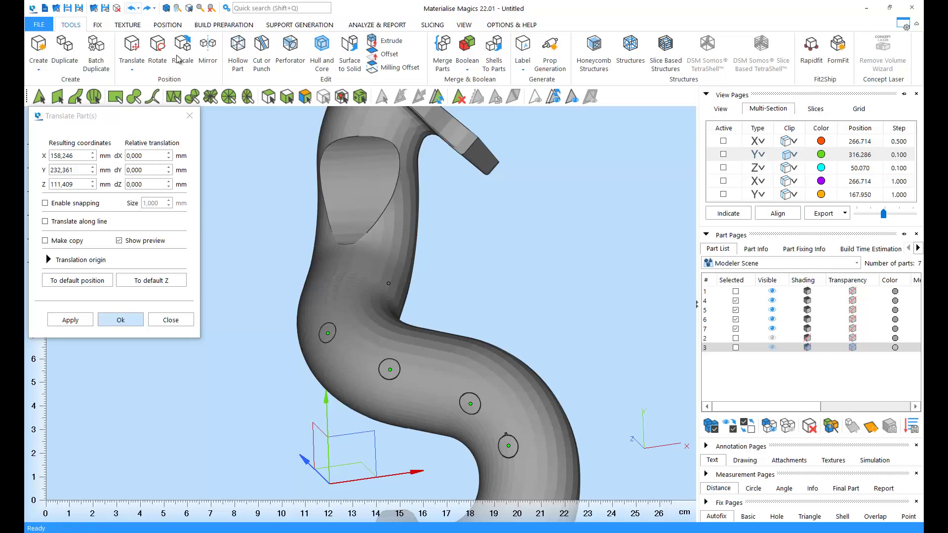
Select the open surface part with the two cutouts.
scroll(489, 273, down, 4)
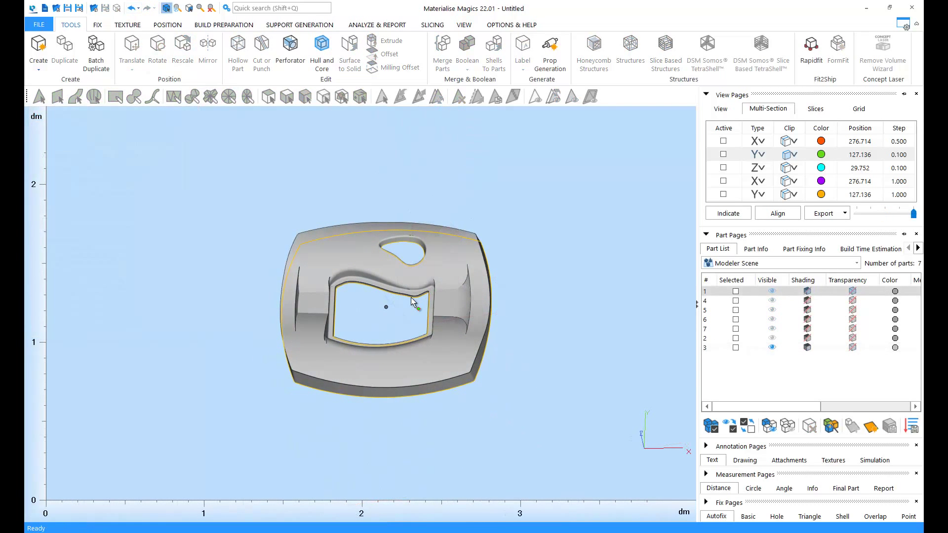
right_drag(412, 301, 335, 219)
click(311, 311)
Try AutoFix on the selected open surface part, inspect the outcome and undo the repair.
click(98, 25)
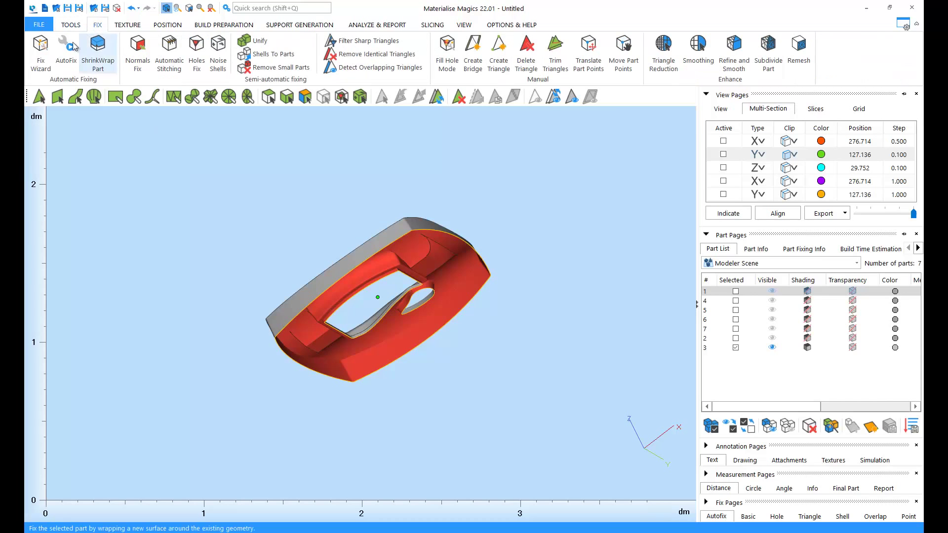
click(66, 50)
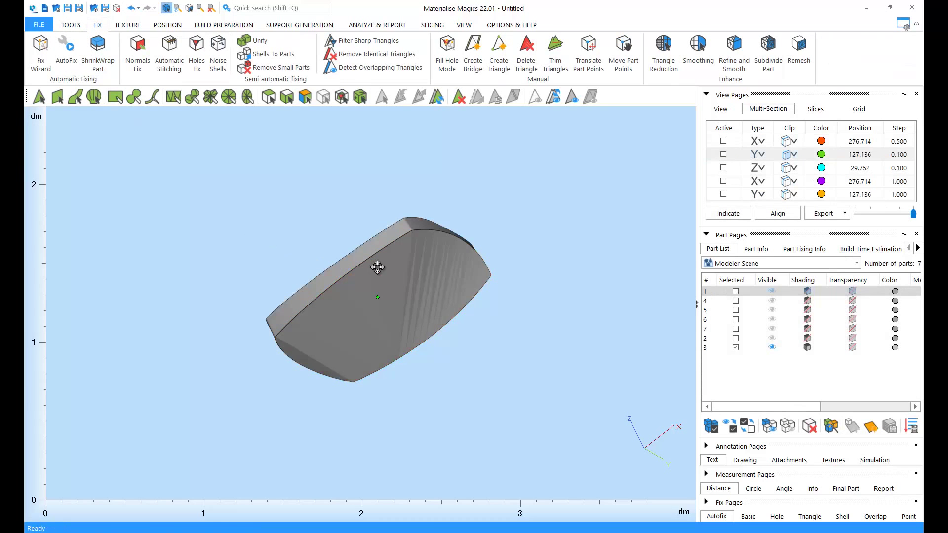
right_drag(377, 267, 457, 386)
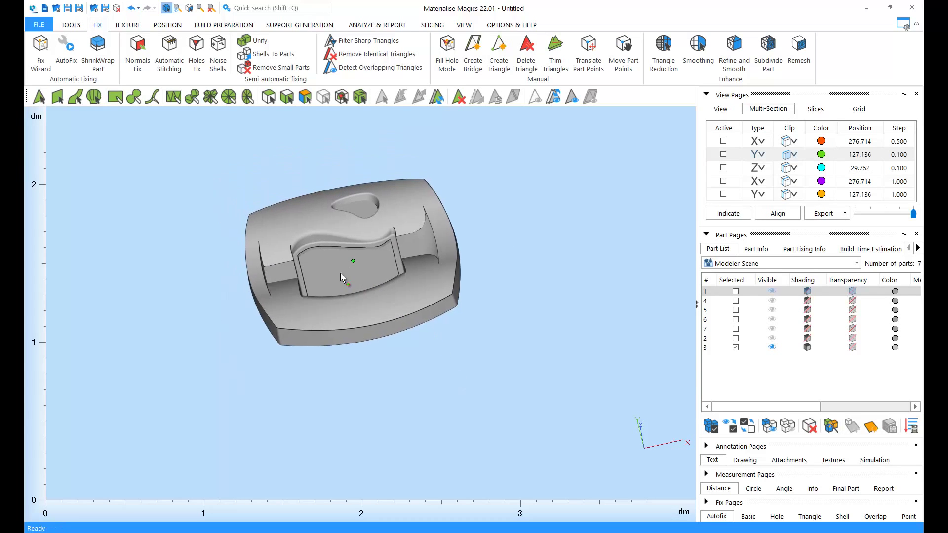
click(138, 50)
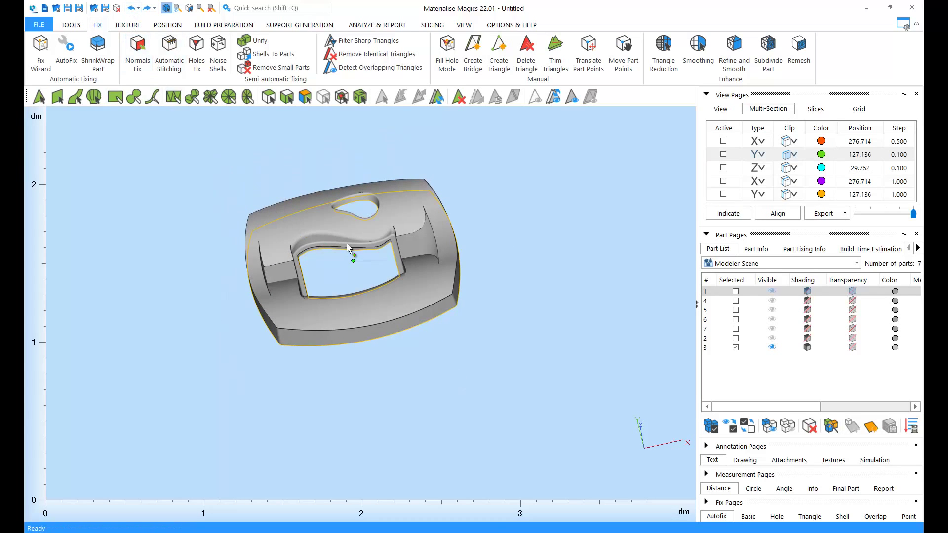
Convert the open surface to a solid with an offset-based 2 mm shell thickness and 0.4 mm detail size.
click(77, 24)
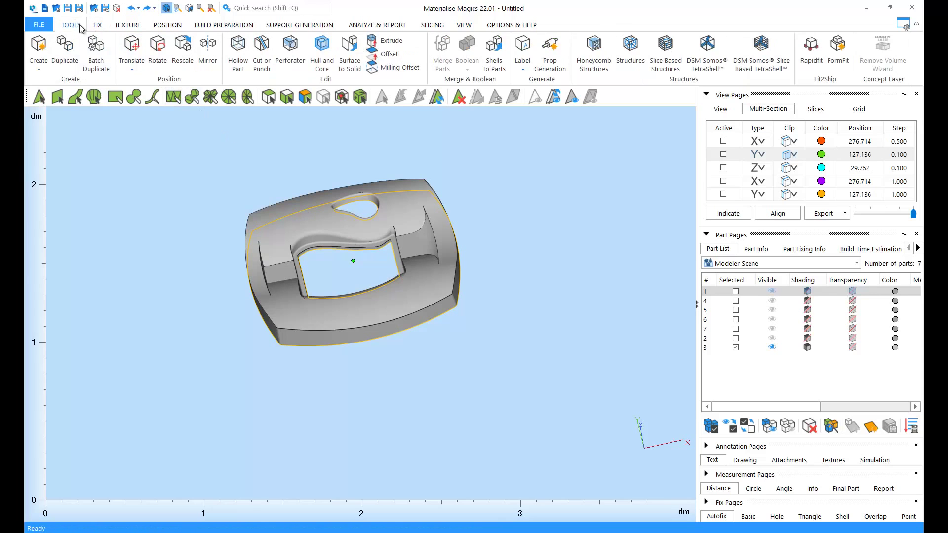
click(350, 67)
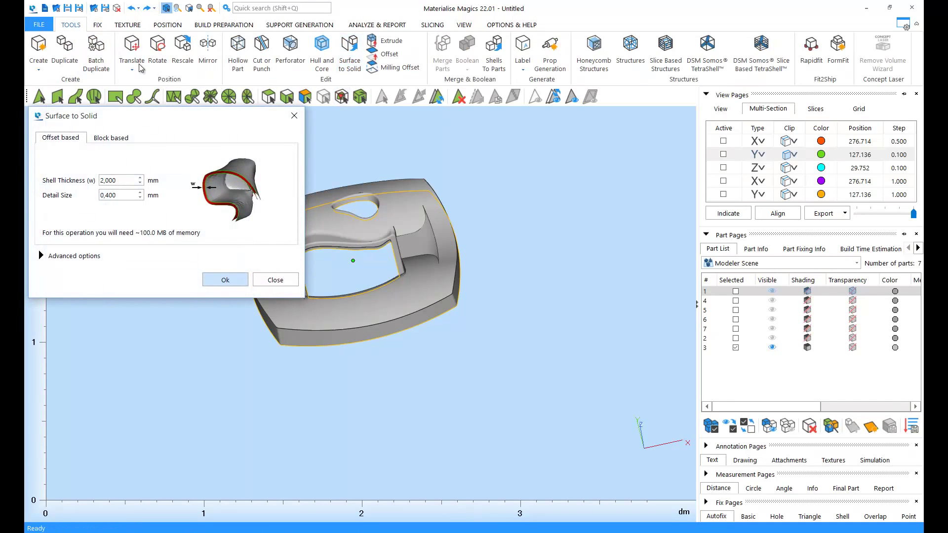
drag(189, 116, 648, 216)
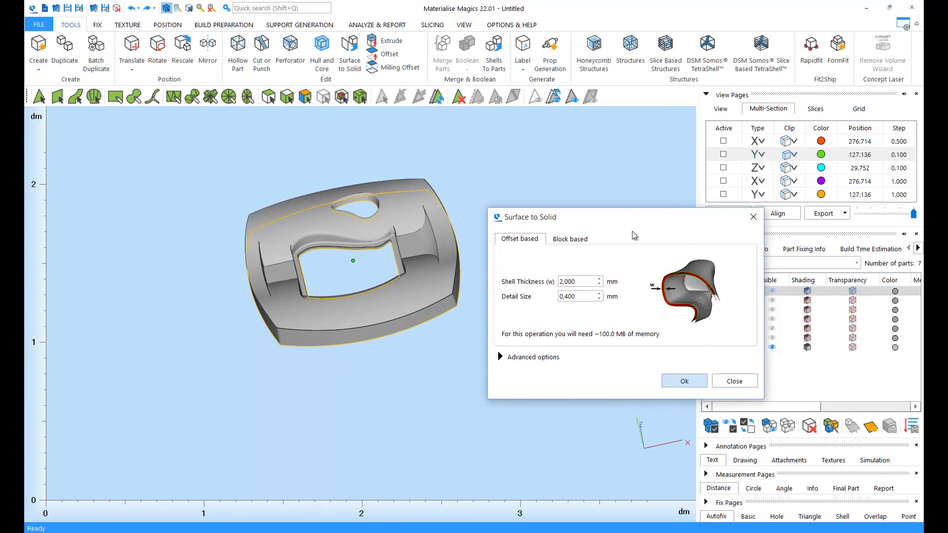
click(683, 382)
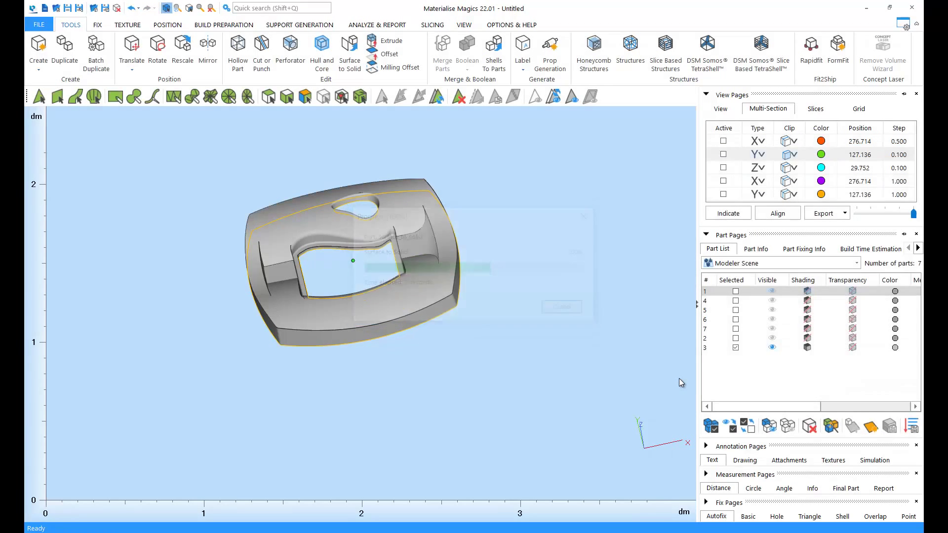
right_drag(401, 286, 430, 322)
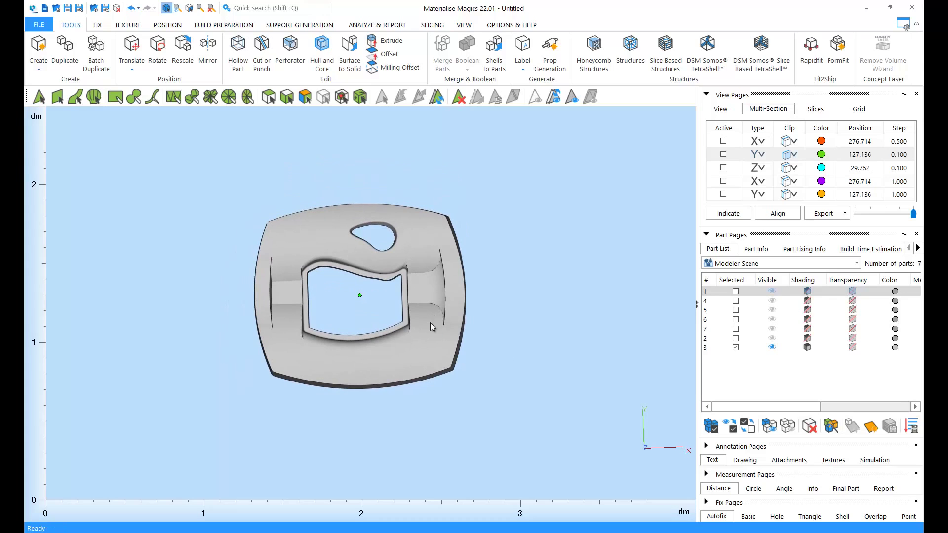
Cut the solid in two along a near-vertical polyline through the large opening, with 10 mm rounding and 0.2 mm clearance on both sides.
right_drag(495, 249, 495, 250)
right_drag(440, 268, 285, 275)
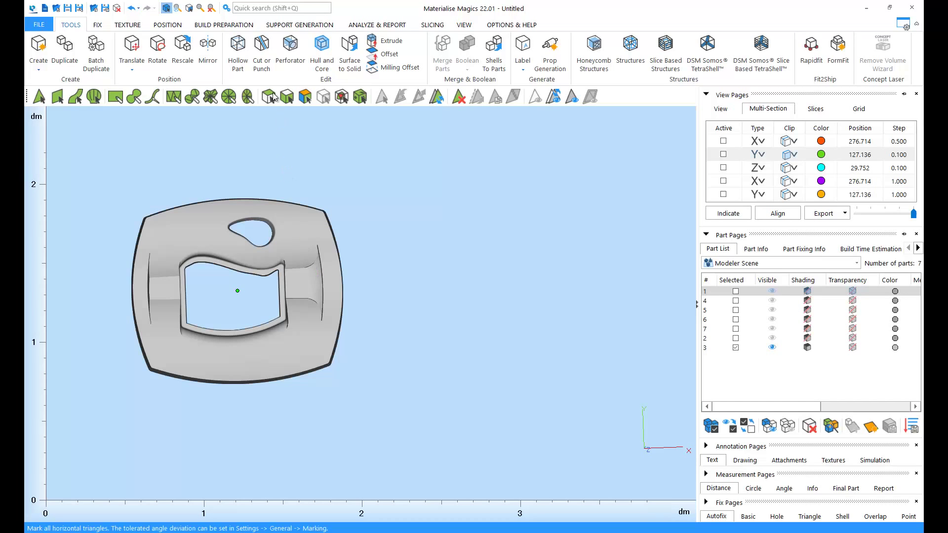
click(261, 53)
drag(191, 117, 524, 153)
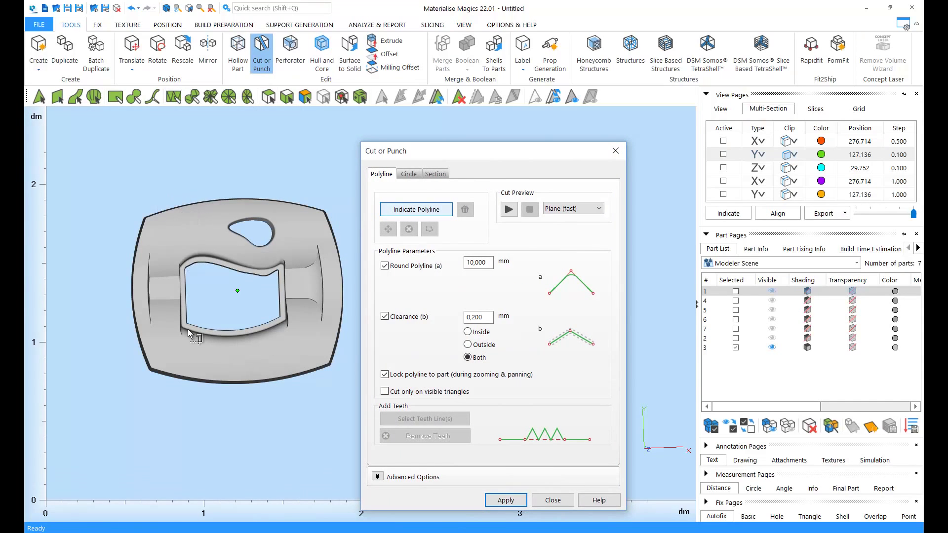
click(213, 422)
double_click(205, 198)
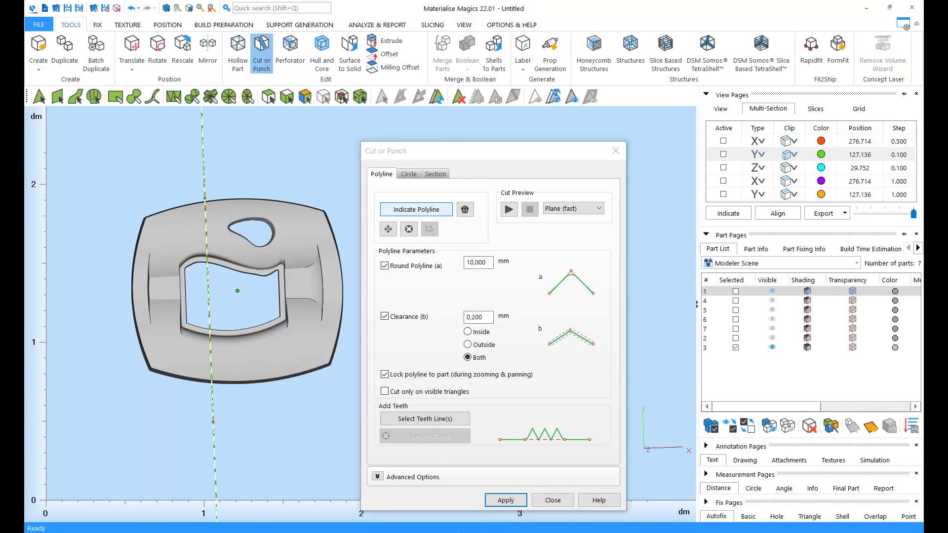
click(513, 500)
key(Return)
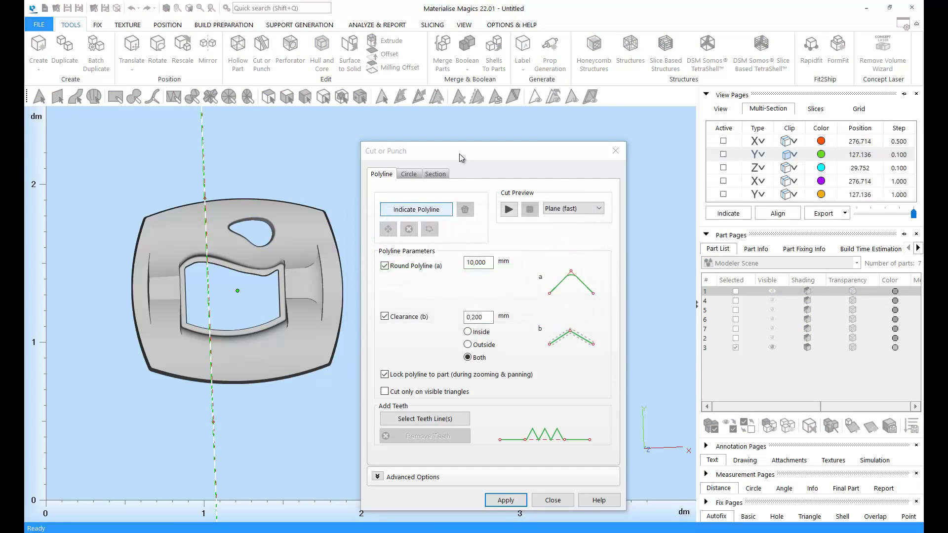
drag(459, 153, 607, 139)
scroll(159, 142, up, 3)
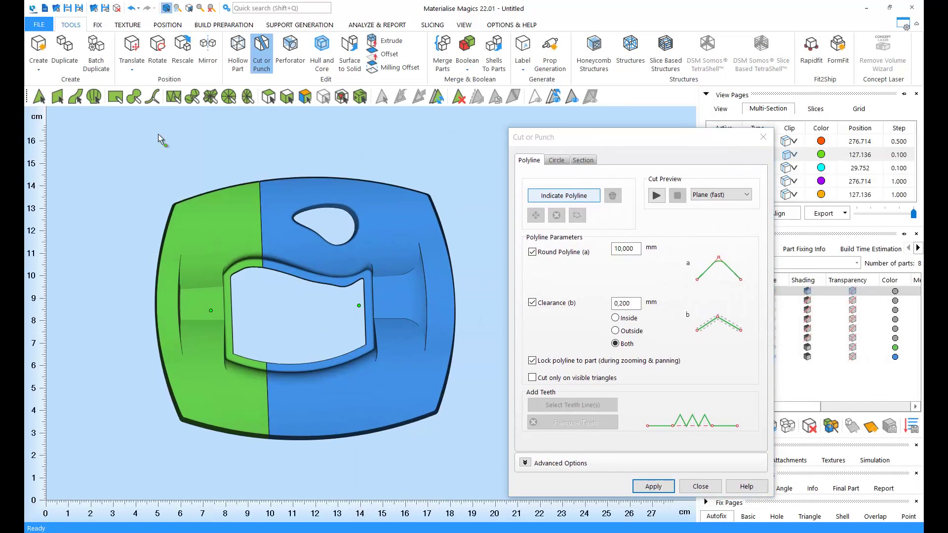
Translate the smaller green cut piece away from the blue one to about X 232.2 mm, and undo the move.
click(131, 50)
drag(242, 445, 178, 430)
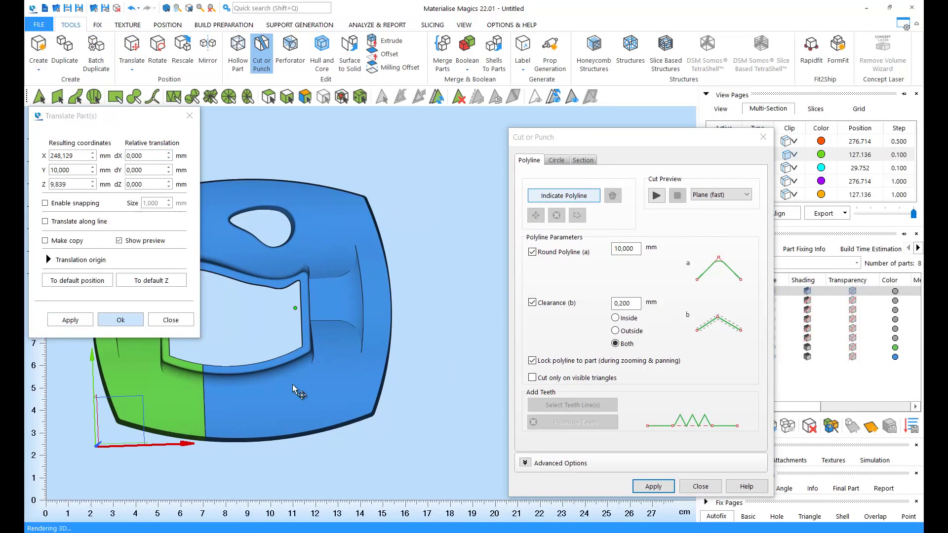
scroll(316, 386, up, 1)
click(222, 404)
drag(237, 459, 195, 459)
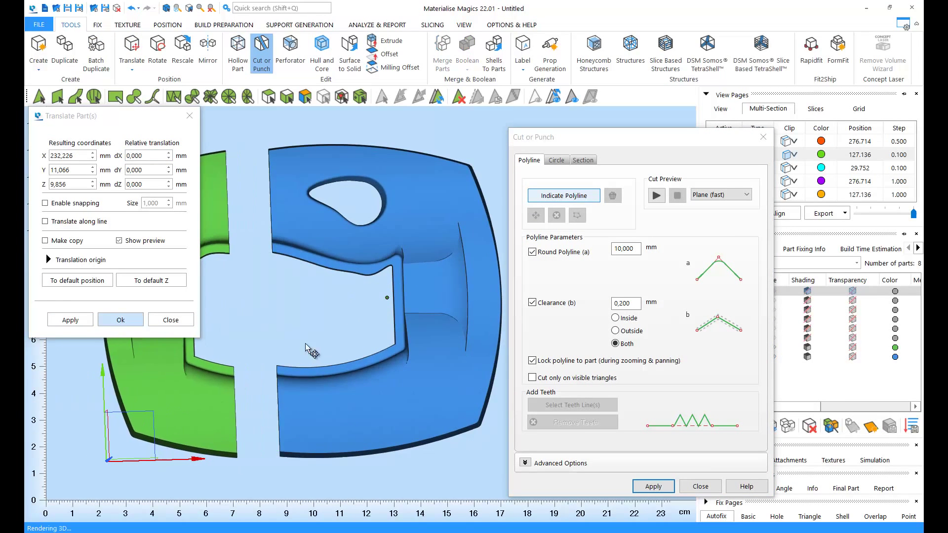
middle_drag(311, 351, 354, 358)
right_drag(354, 357, 385, 352)
click(131, 8)
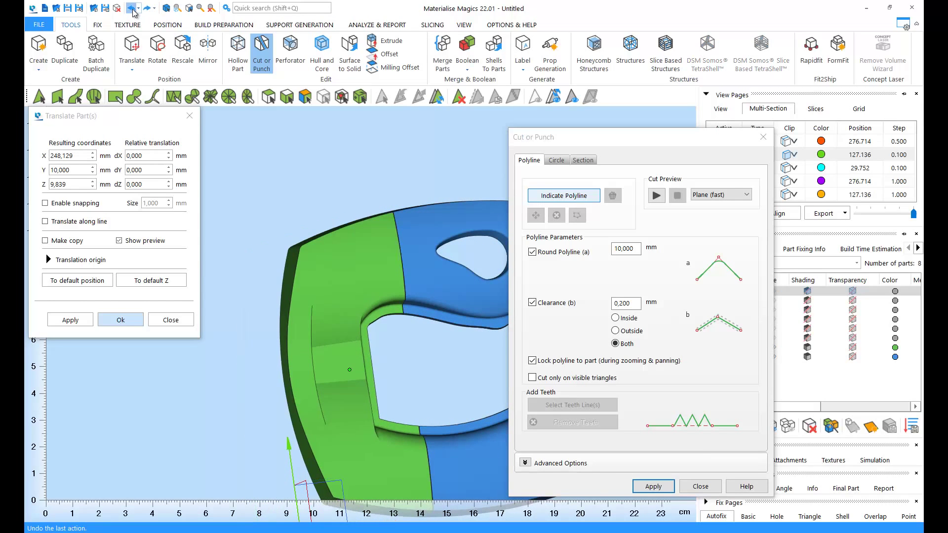
Undo the remaining translation of the cut piece and the polyline cut, and close the part translation.
click(131, 8)
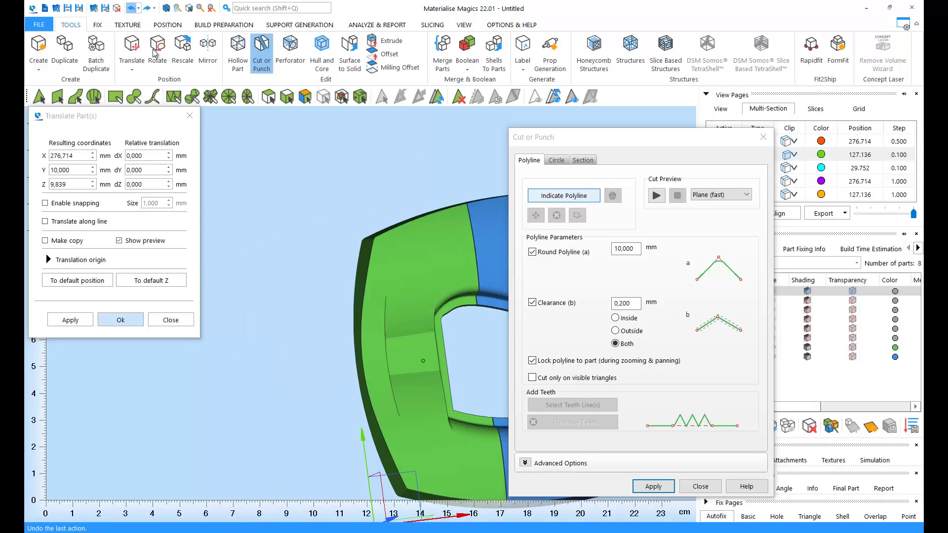
middle_drag(443, 339, 198, 287)
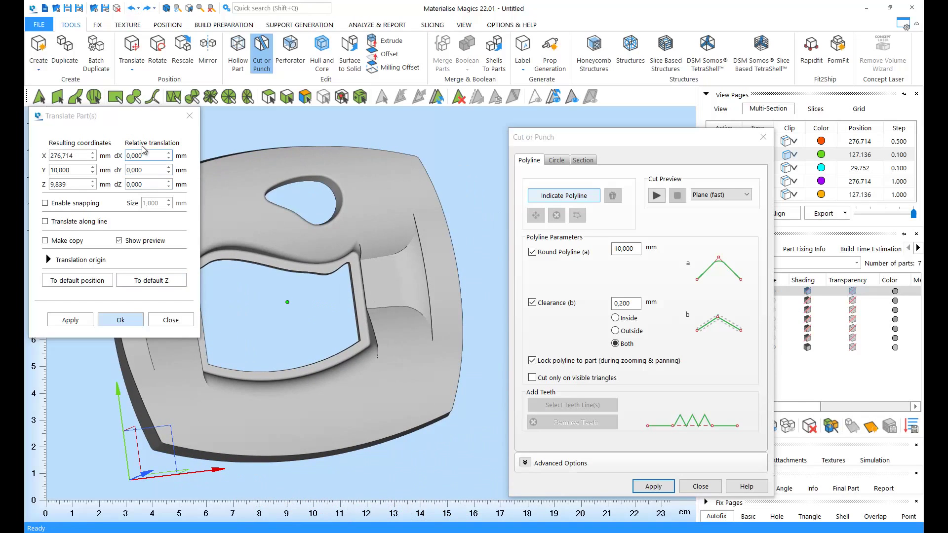
click(189, 116)
Indicate a straight, near-vertical cutting polyline across the whole part, passing through the left side of the large opening.
click(559, 204)
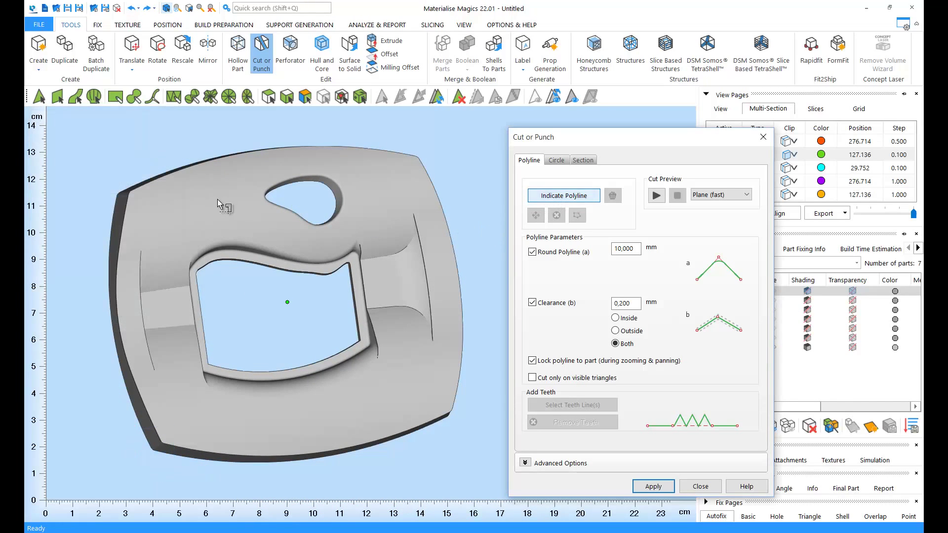
click(206, 153)
click(262, 485)
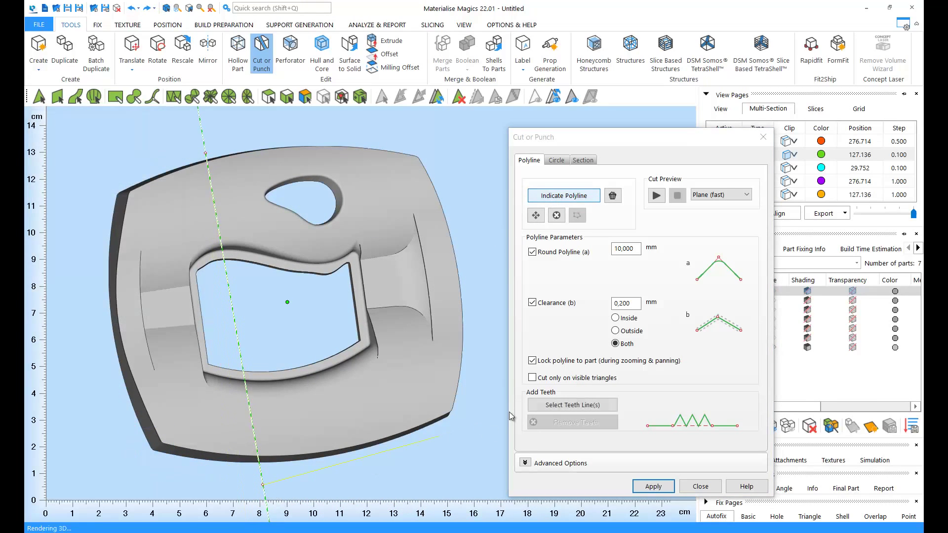
Add slightly smaller square teeth with 1 mm rounding to the polyline, and cut the part along it.
click(252, 430)
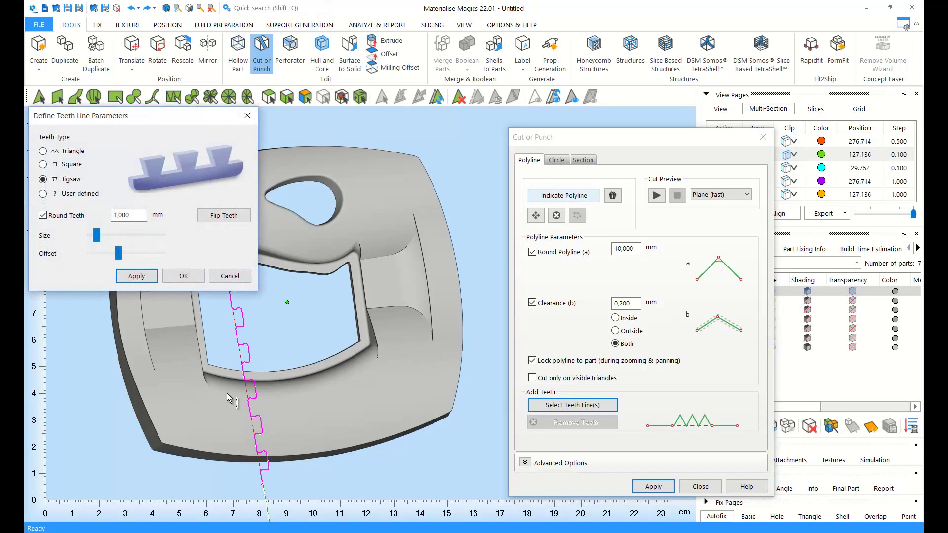
drag(394, 172, 435, 171)
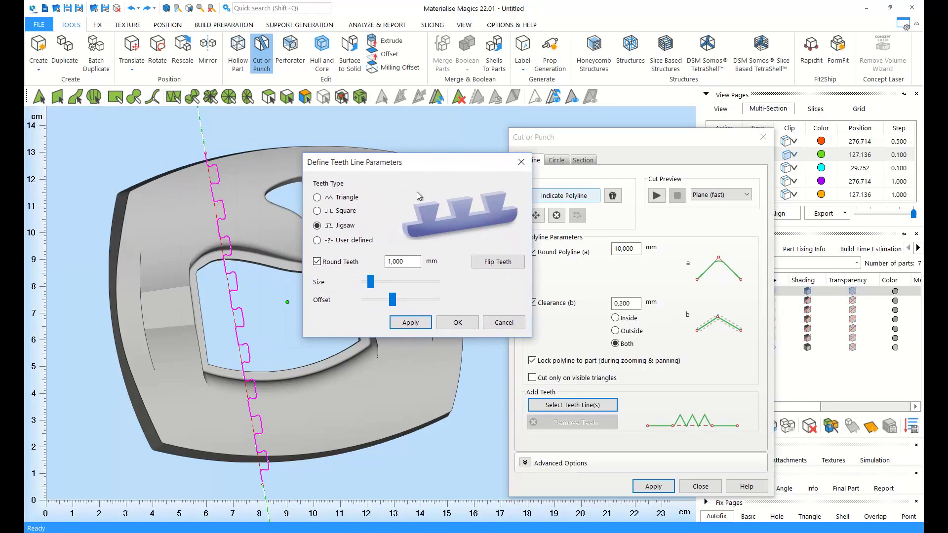
click(345, 211)
drag(374, 288, 371, 287)
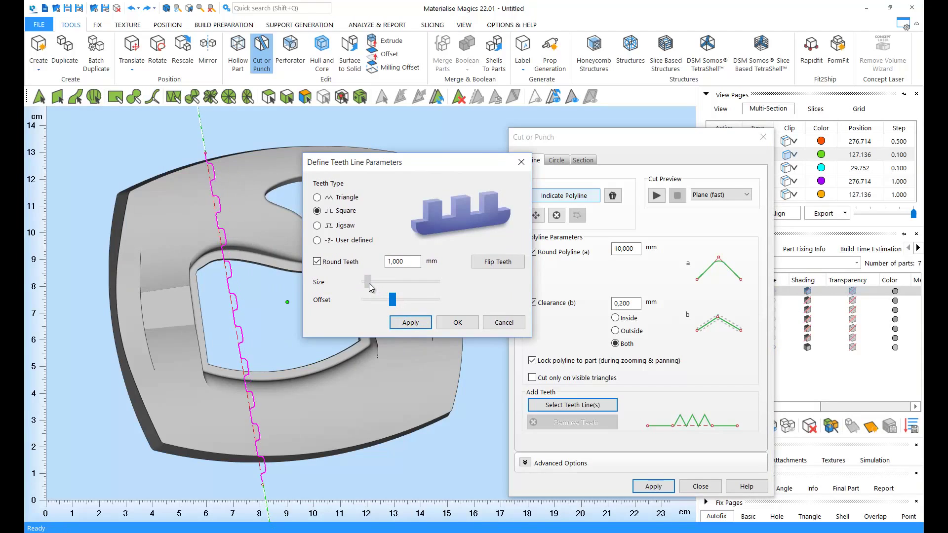
click(410, 322)
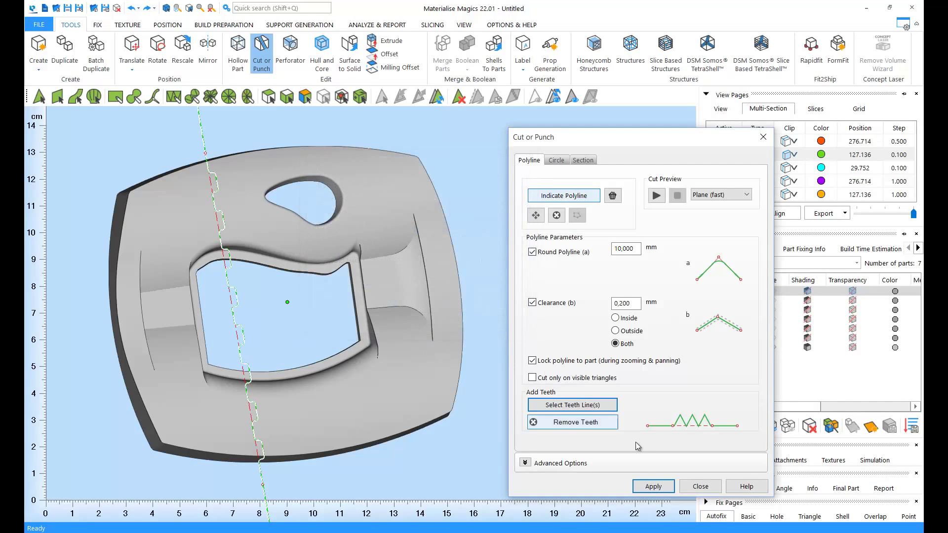
click(653, 486)
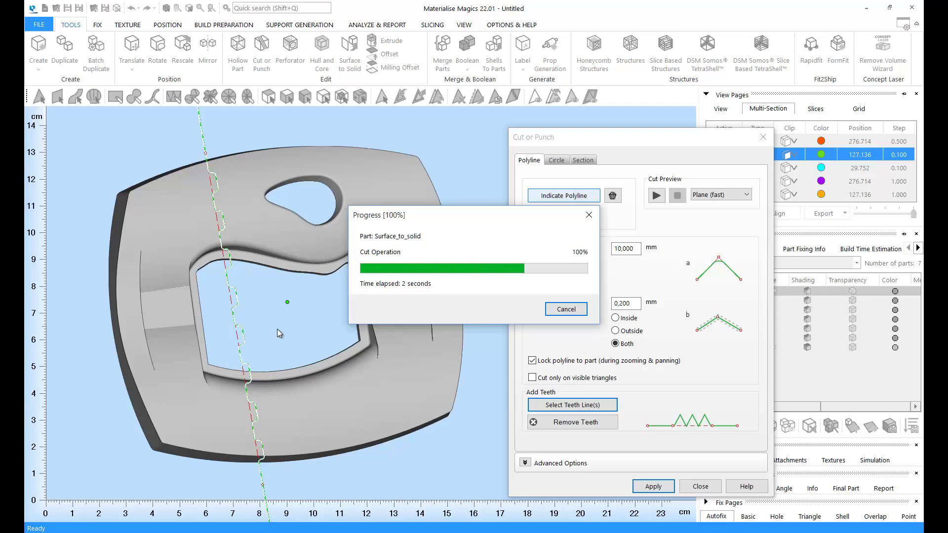
Translate the smaller red piece along X to about 250.7 mm, and undo both the move and the toothed cut.
middle_drag(316, 328, 381, 326)
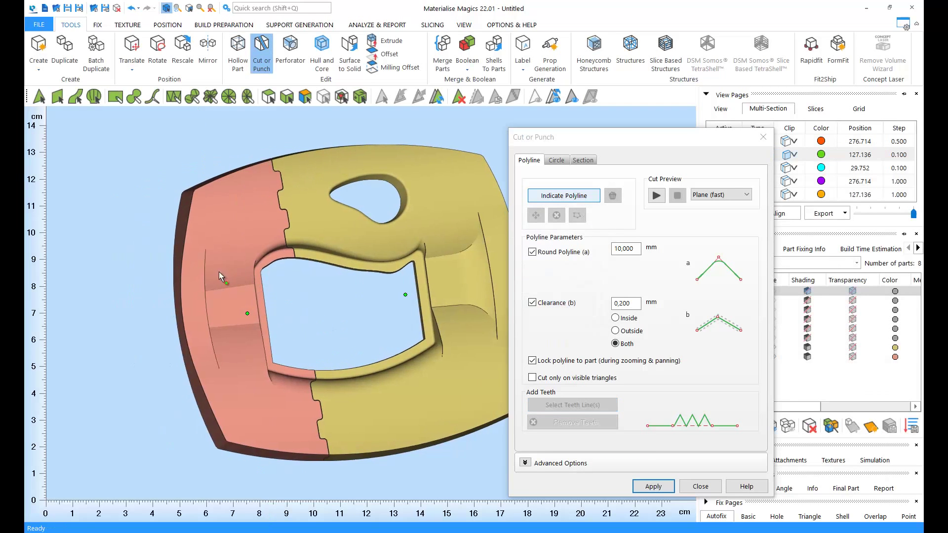
click(132, 49)
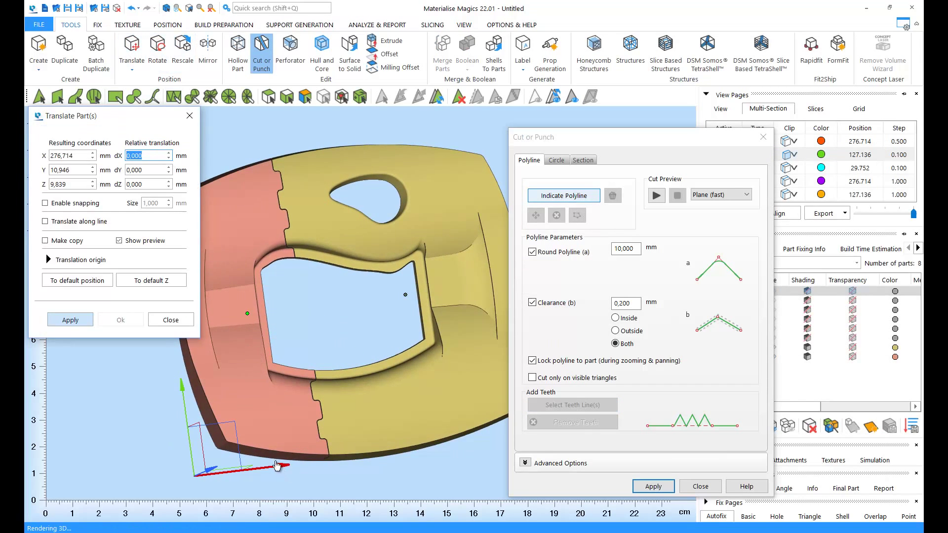
drag(277, 465, 205, 474)
middle_drag(269, 336, 358, 328)
mouse_move(358, 328)
right_down()
mouse_move(300, 289)
mouse_move(364, 313)
right_up()
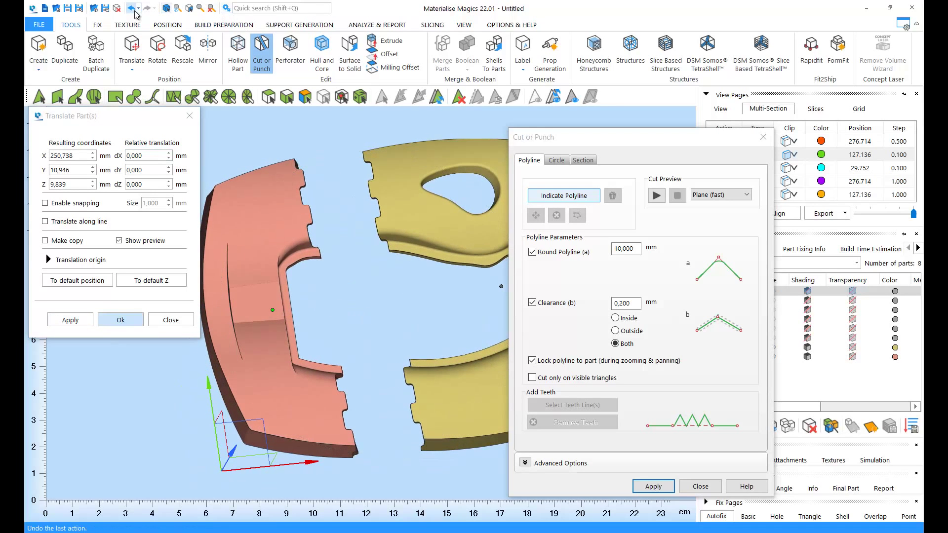
click(135, 13)
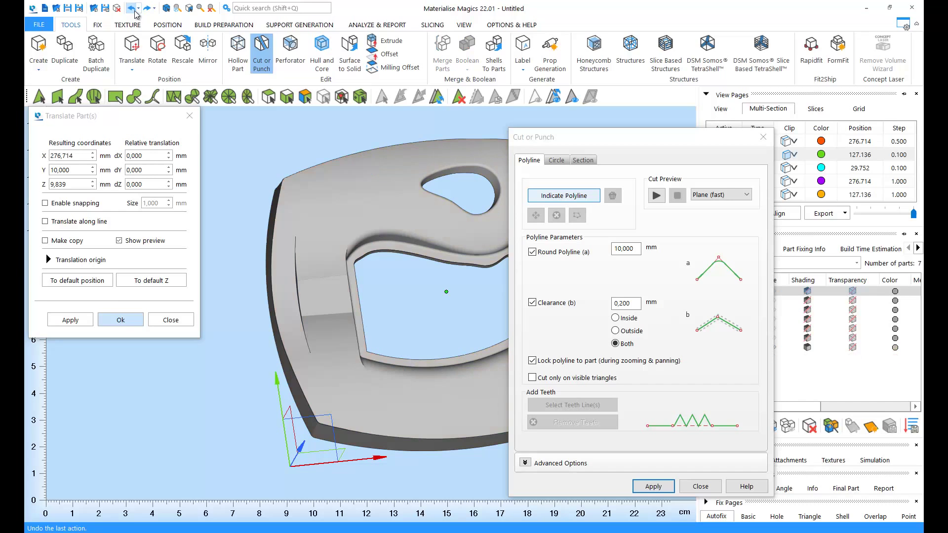
click(188, 116)
Switch to the section cut type and activate the Y section plane at about 32.4 mm, below the large opening.
middle_drag(376, 282, 181, 288)
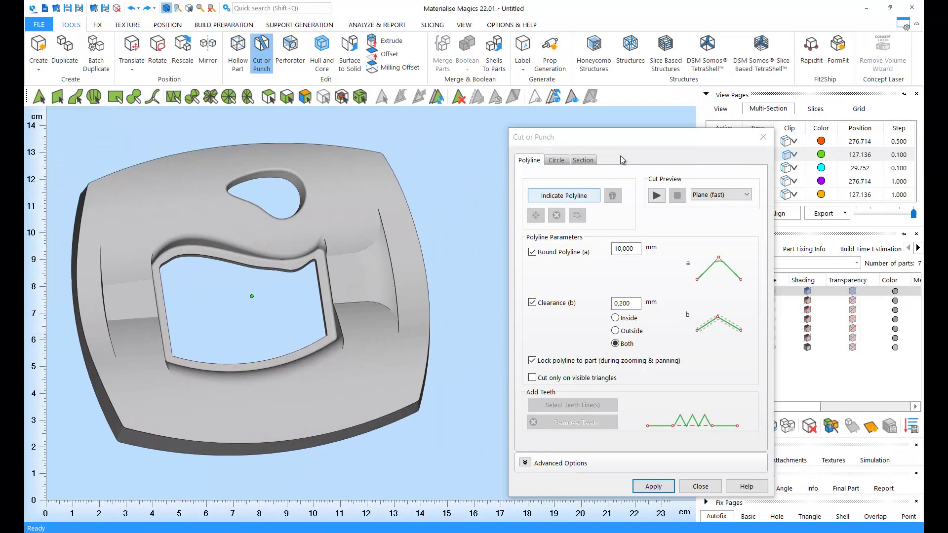
click(582, 159)
drag(592, 137, 516, 123)
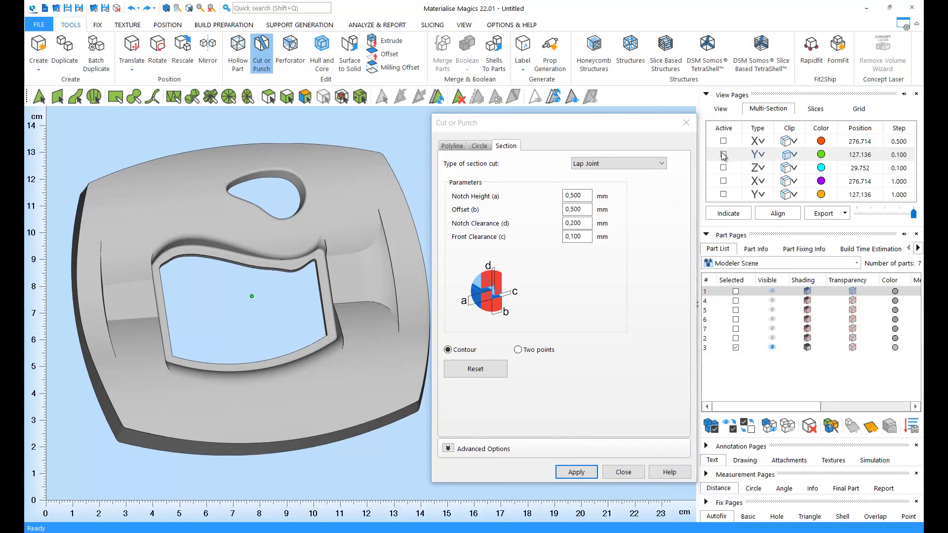
click(723, 154)
click(790, 157)
click(856, 184)
drag(915, 220, 869, 227)
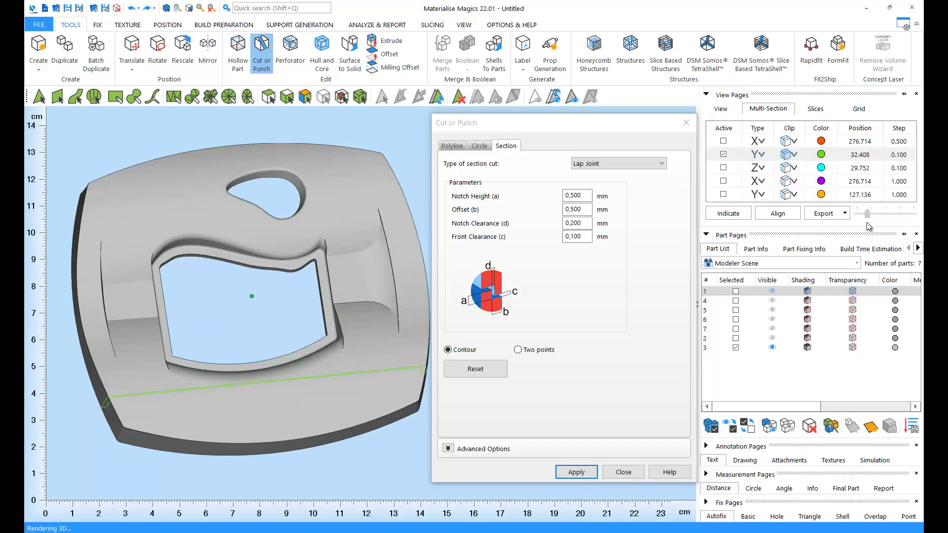
Cut the part at the Y section with a lap joint of 0.5 mm notch height and offset, 0.2 mm notch and 0.1 mm front clearance.
click(574, 473)
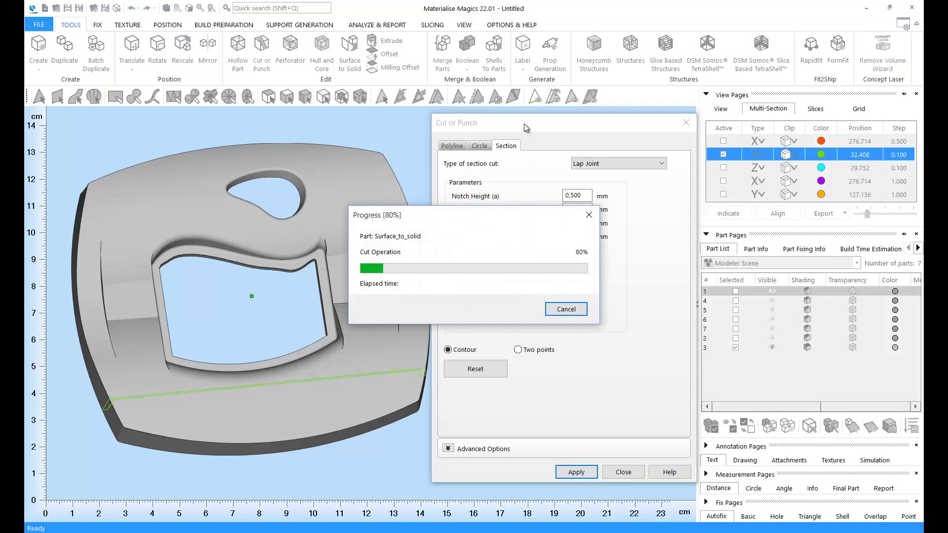
drag(519, 129, 655, 141)
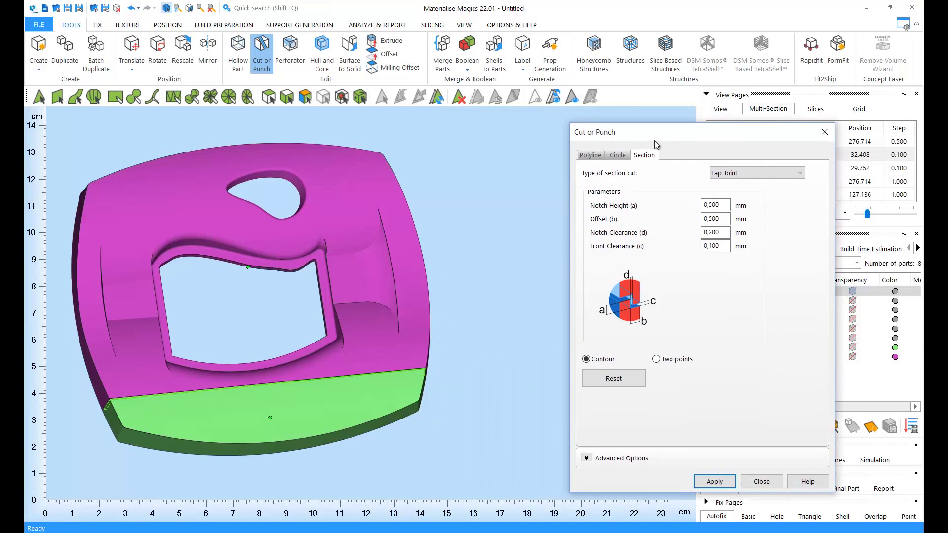
middle_drag(346, 277, 340, 188)
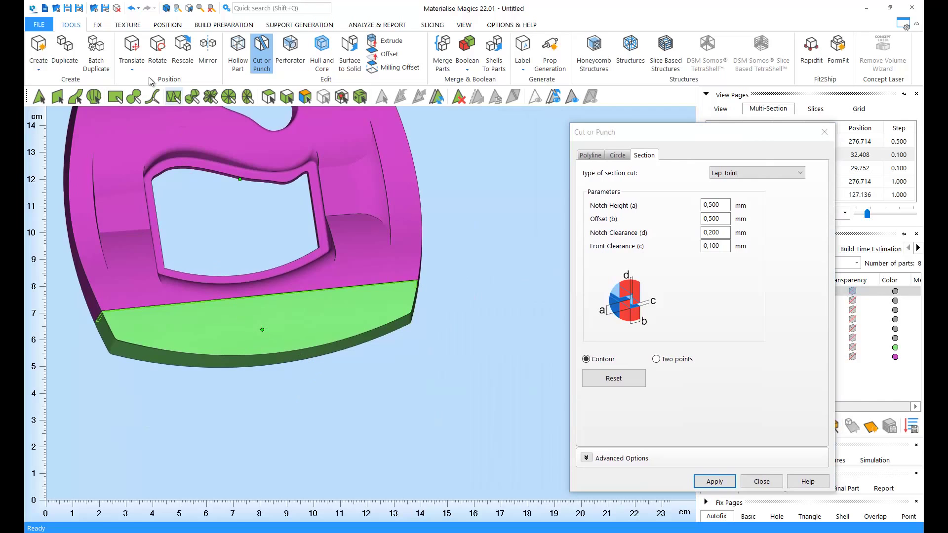
Translate the smaller green piece away from the main body along Y to about -34.8 mm.
click(131, 50)
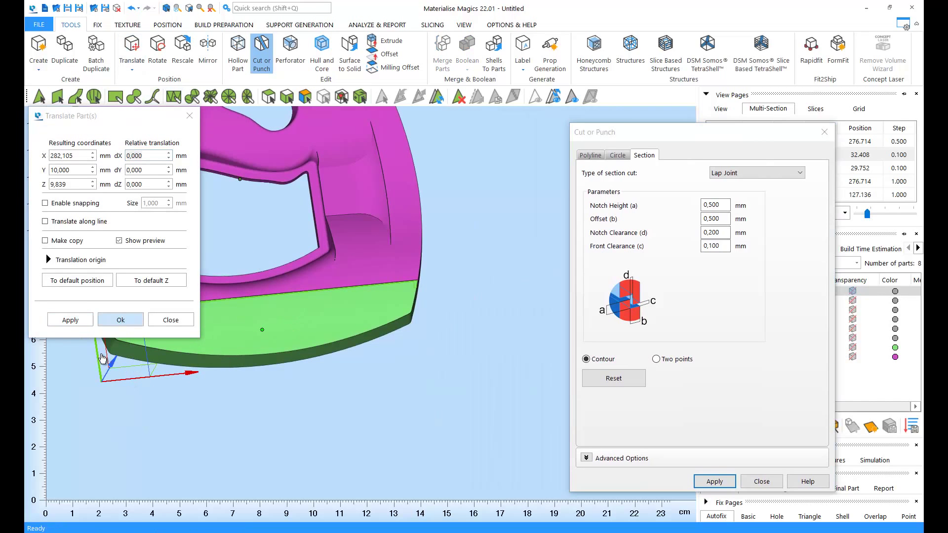
drag(100, 354, 139, 469)
middle_drag(366, 321, 502, 324)
Inspect the lap joint faces of both pieces up close, and undo the move and the lap joint cut.
scroll(437, 279, up, 3)
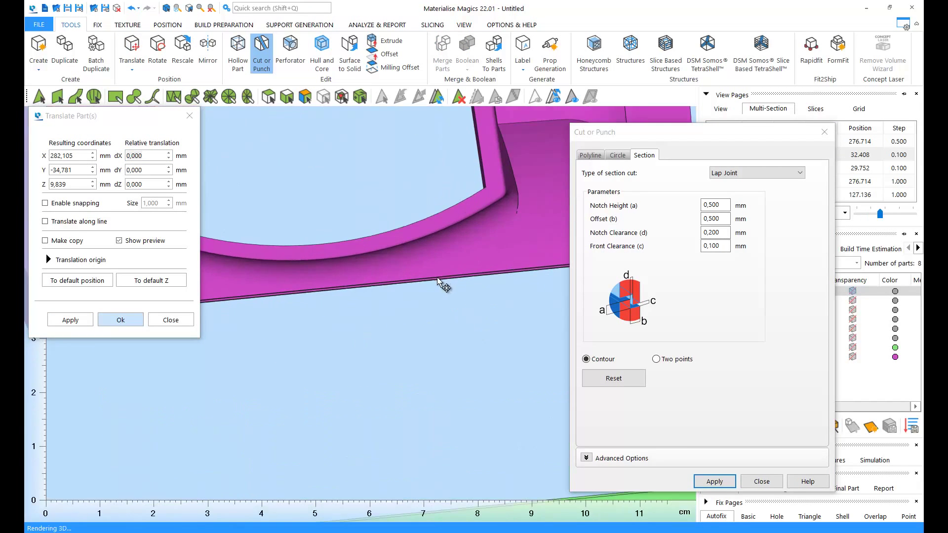
scroll(437, 278, up, 2)
right_drag(437, 279, 415, 203)
middle_drag(414, 203, 437, 388)
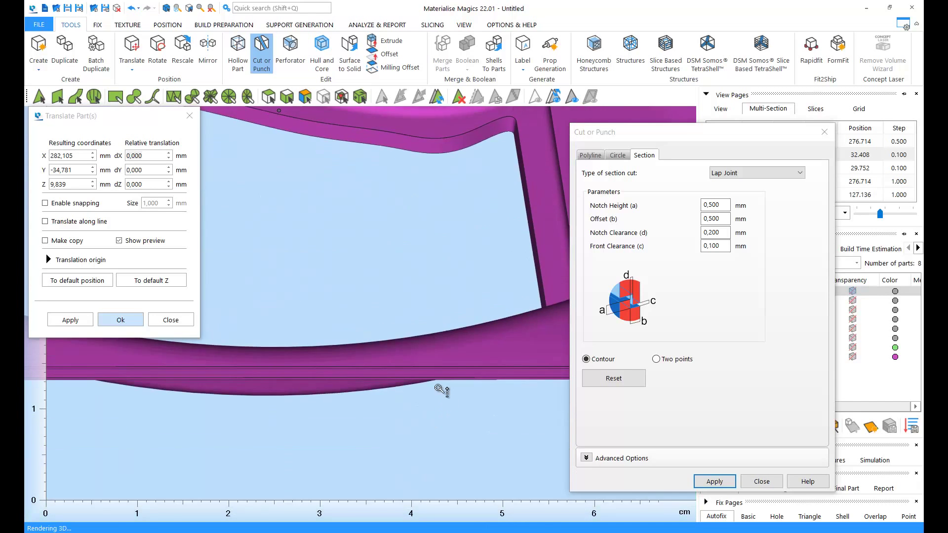
scroll(441, 390, up, 2)
right_drag(440, 390, 427, 349)
scroll(429, 336, down, 10)
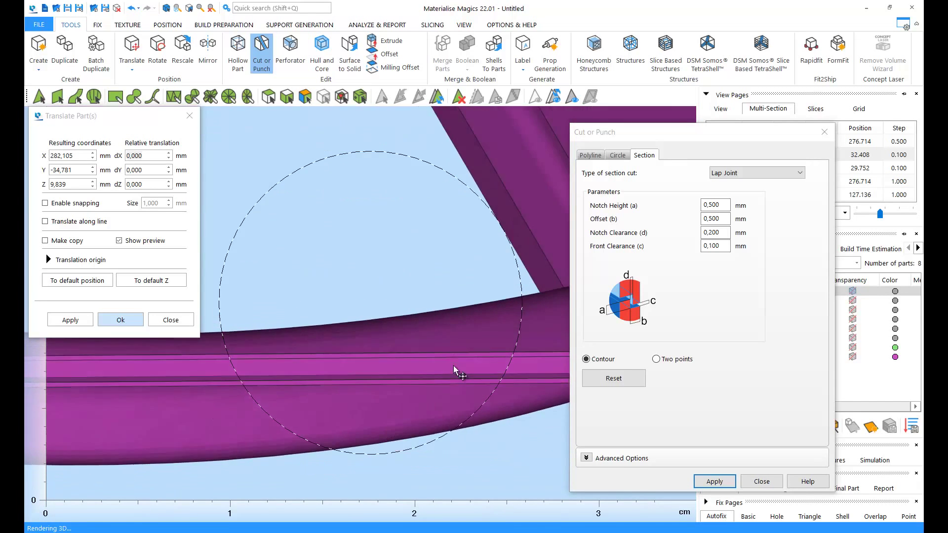
scroll(416, 374, up, 10)
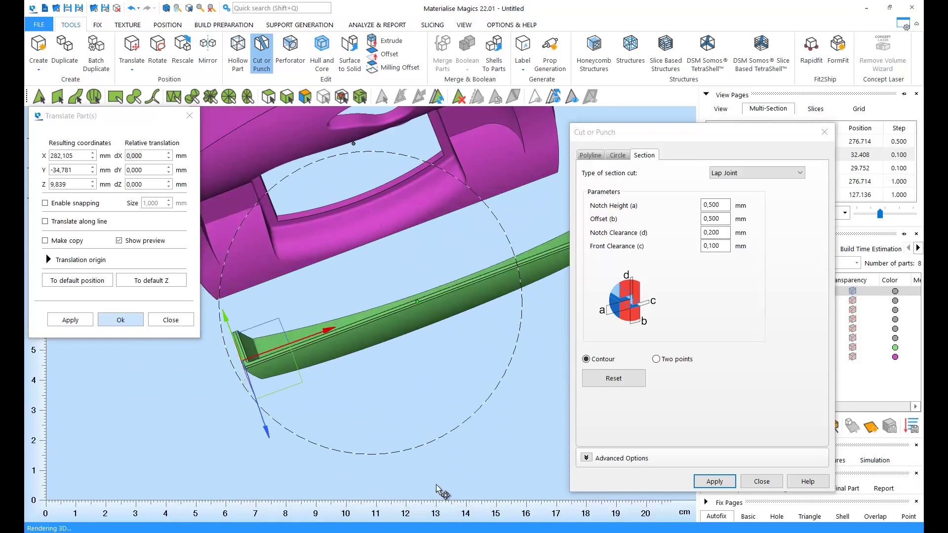
scroll(428, 318, down, 5)
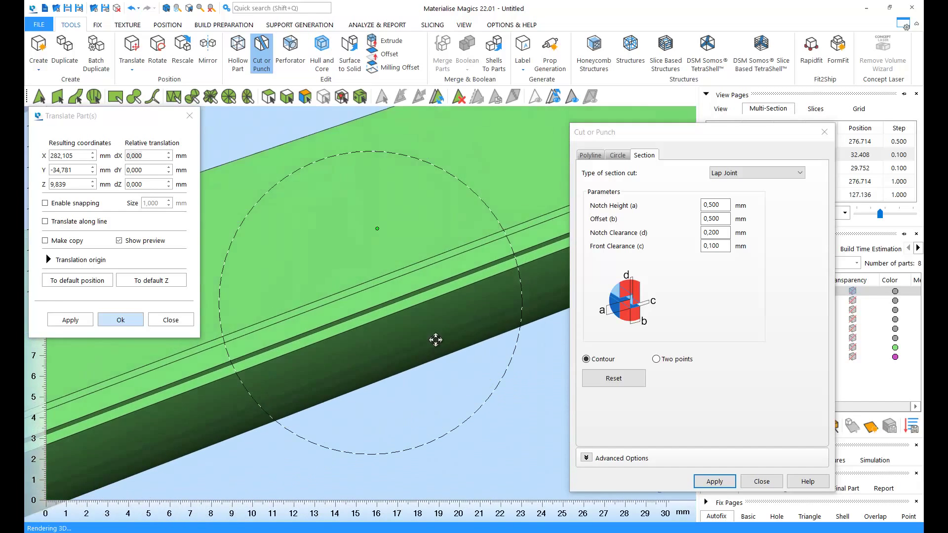
scroll(414, 288, down, 3)
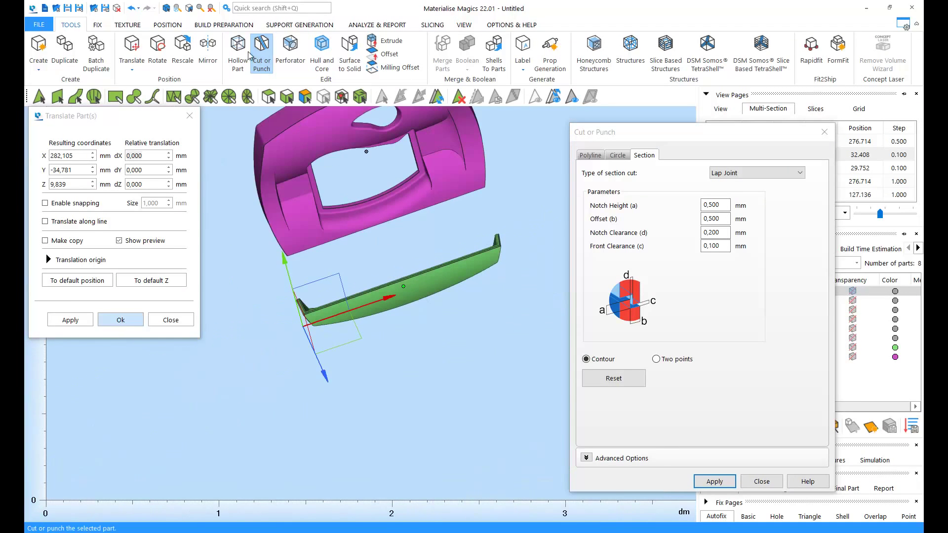
click(131, 9)
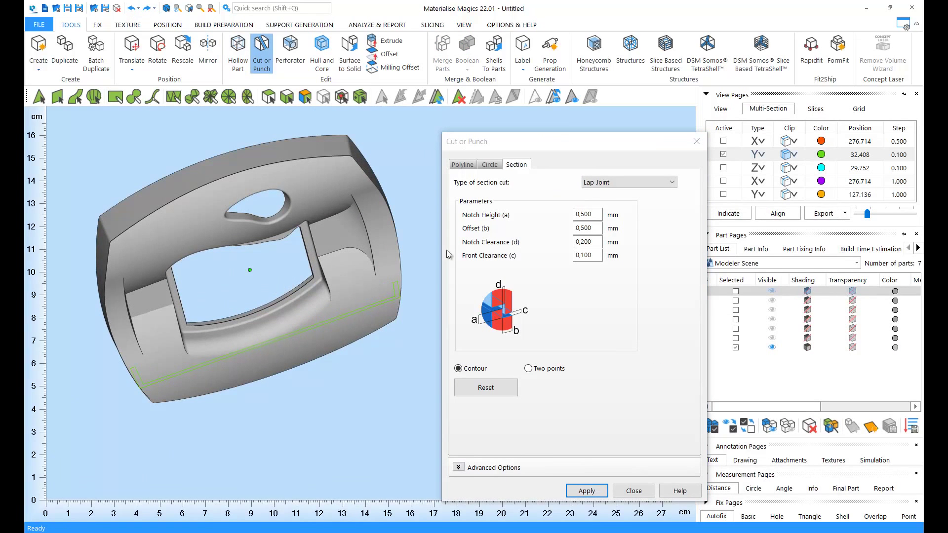
Cut the part at the Y section with connector pins of 0.2 mm radius, 1 mm height and 5 mm spacing.
click(628, 182)
click(642, 211)
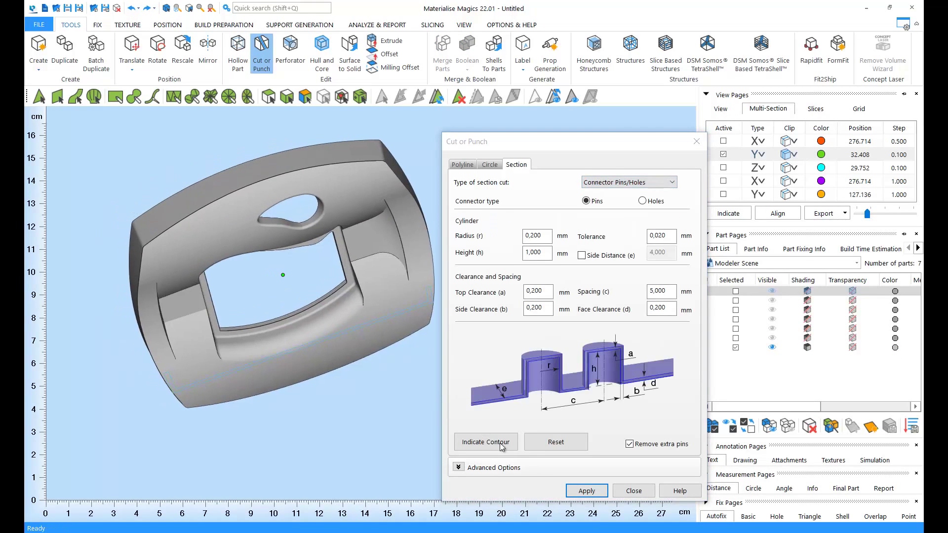
click(586, 491)
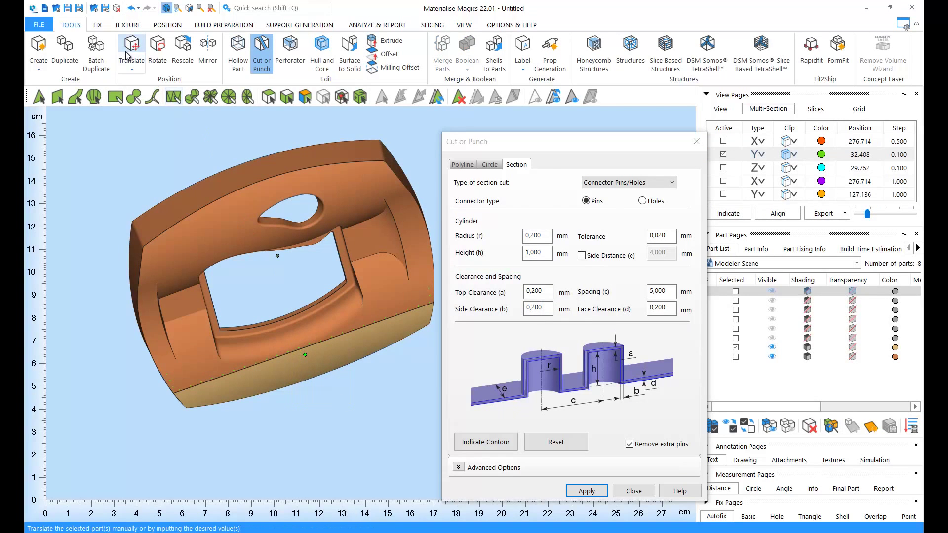
Translate the smaller pinned piece away from the main body along Z to about 63.2 mm.
click(127, 55)
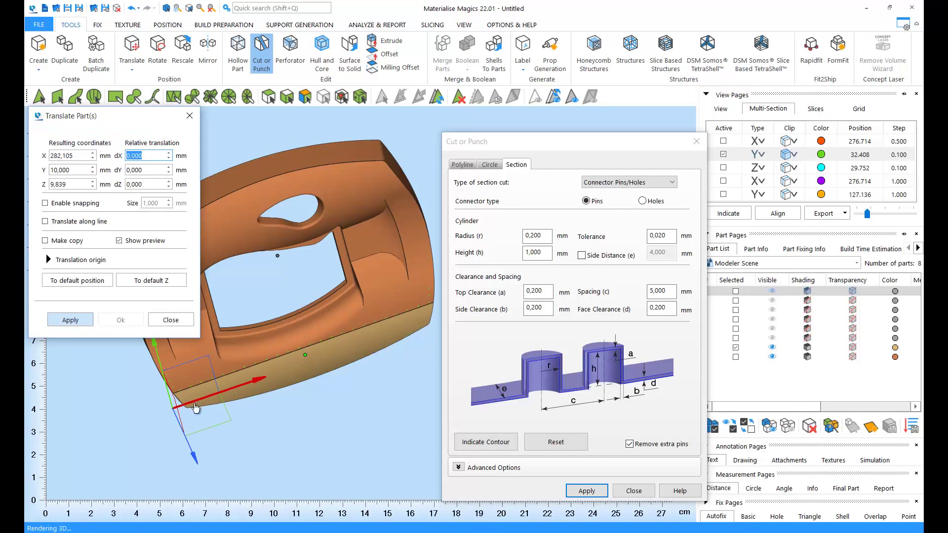
drag(189, 435, 223, 505)
scroll(327, 362, up, 2)
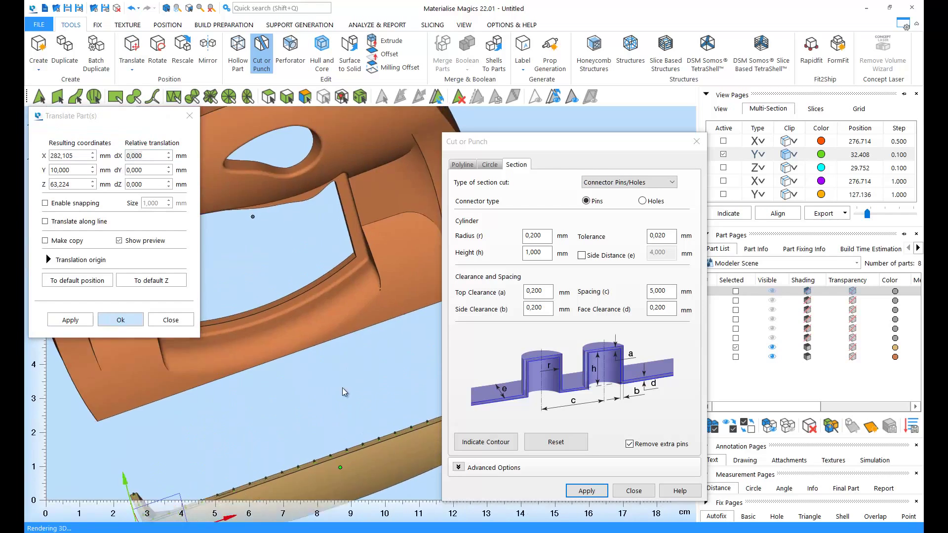
Examine the connector holes in the main body's cut face and the matching pins on the smaller piece up close.
scroll(343, 387, up, 2)
right_drag(342, 387, 301, 222)
scroll(366, 411, down, 1)
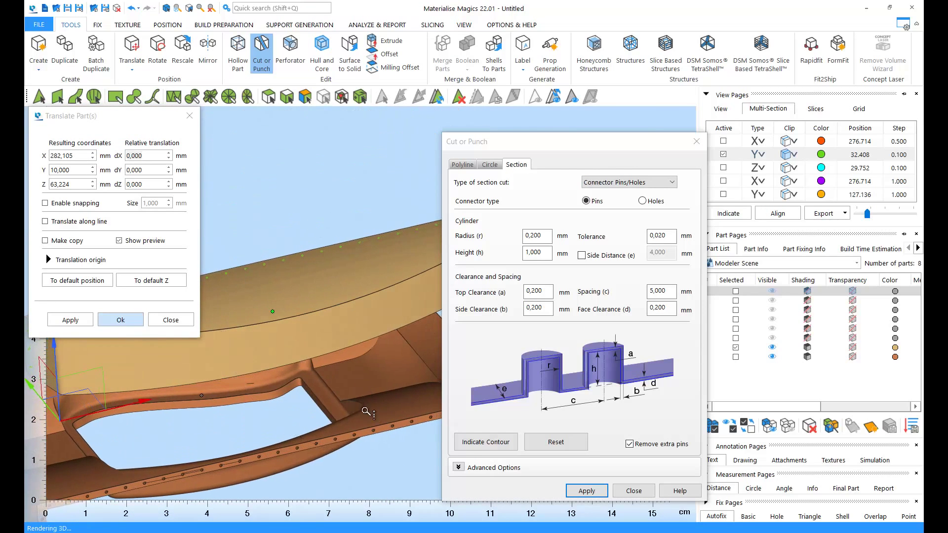
scroll(366, 411, up, 5)
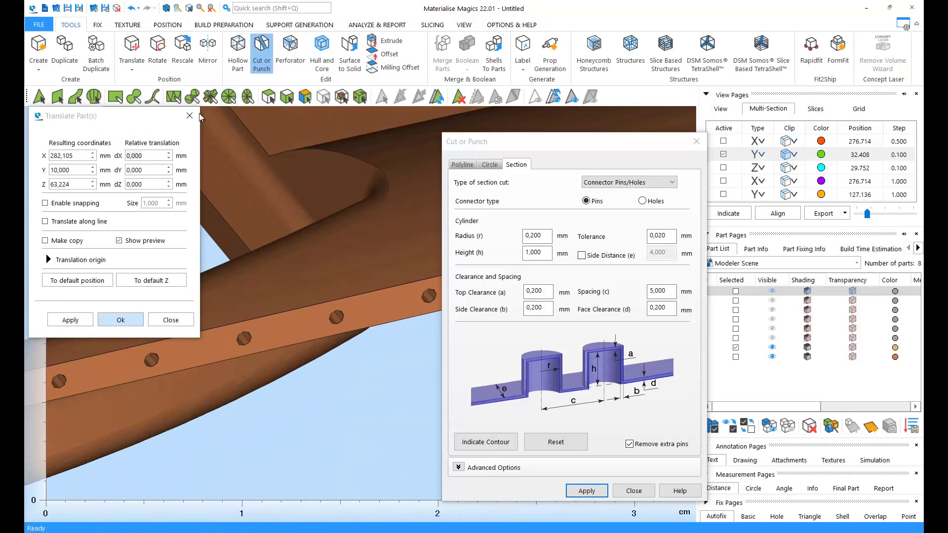
click(192, 116)
scroll(282, 331, down, 1)
drag(530, 144, 659, 149)
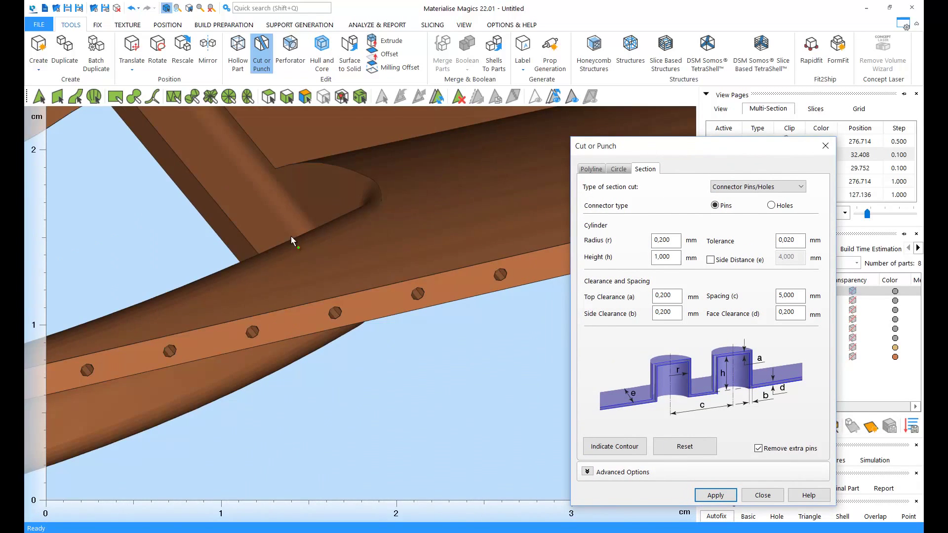
scroll(336, 309, down, 7)
right_drag(317, 354, 423, 419)
scroll(327, 333, up, 8)
right_drag(330, 333, 222, 360)
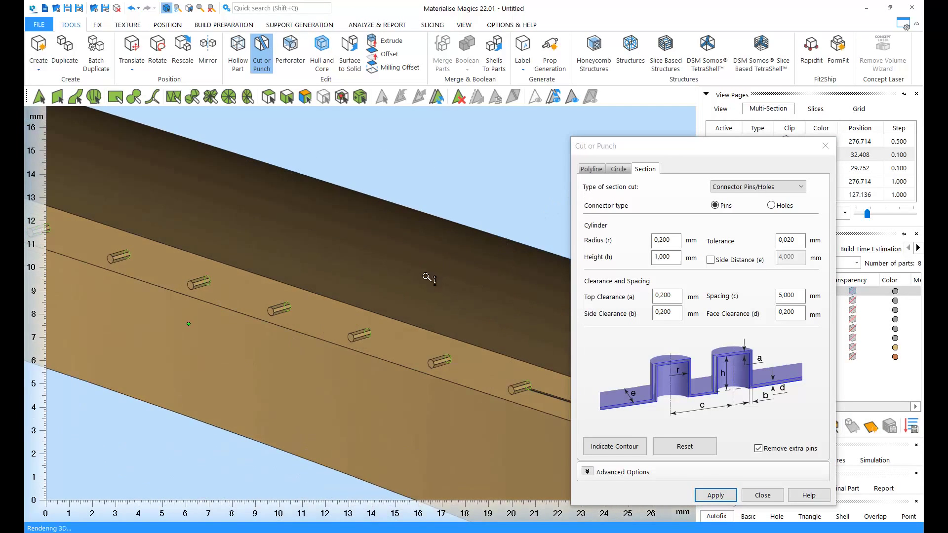
Undo the translation and the connector pin cut, end the cutting operation, and deactivate the Y section.
scroll(428, 280, down, 10)
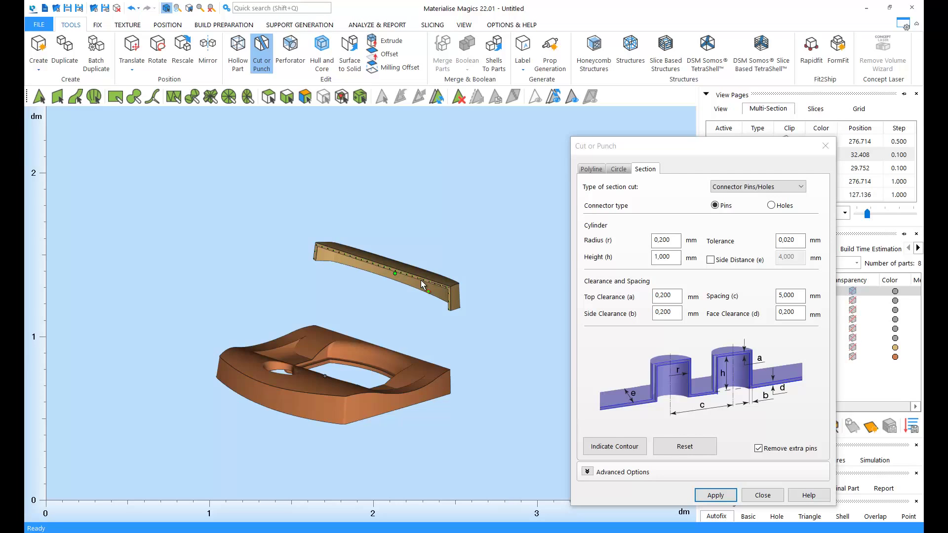
click(134, 13)
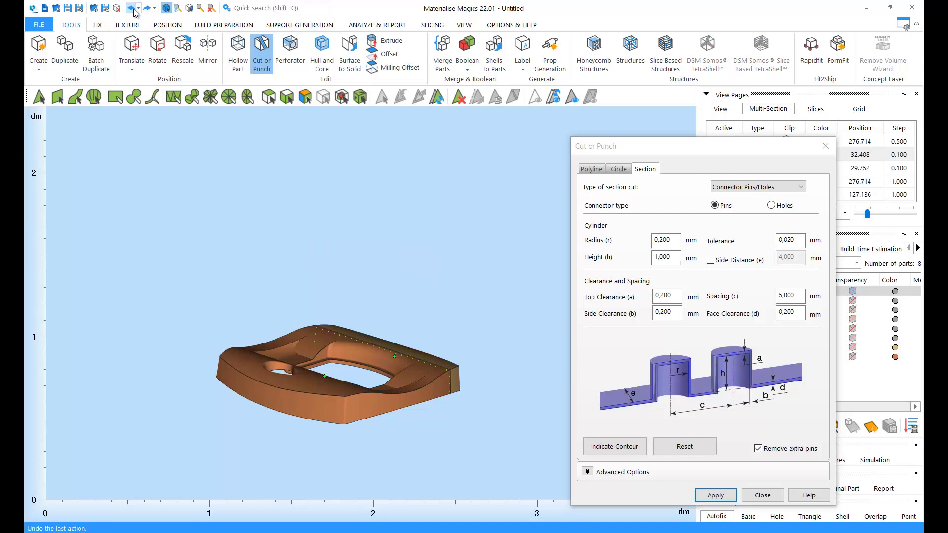
click(135, 12)
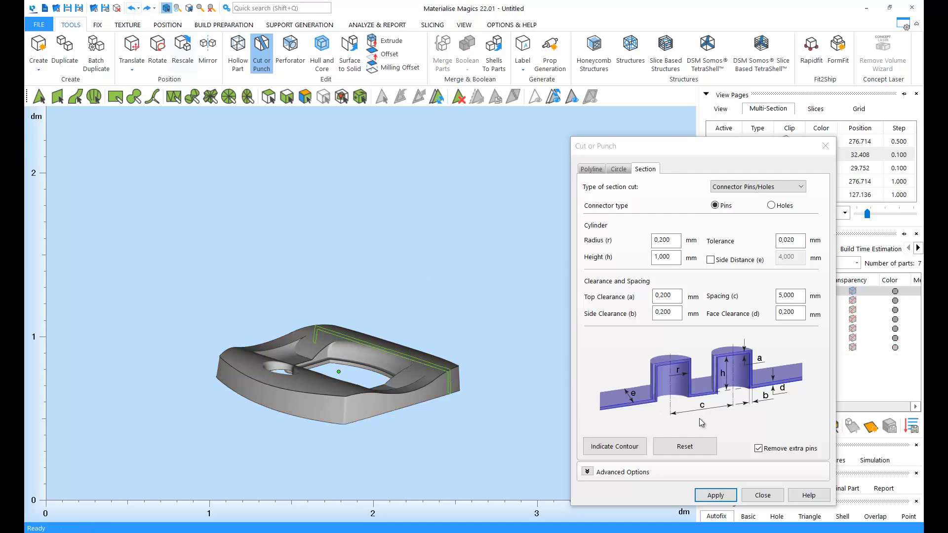
click(763, 495)
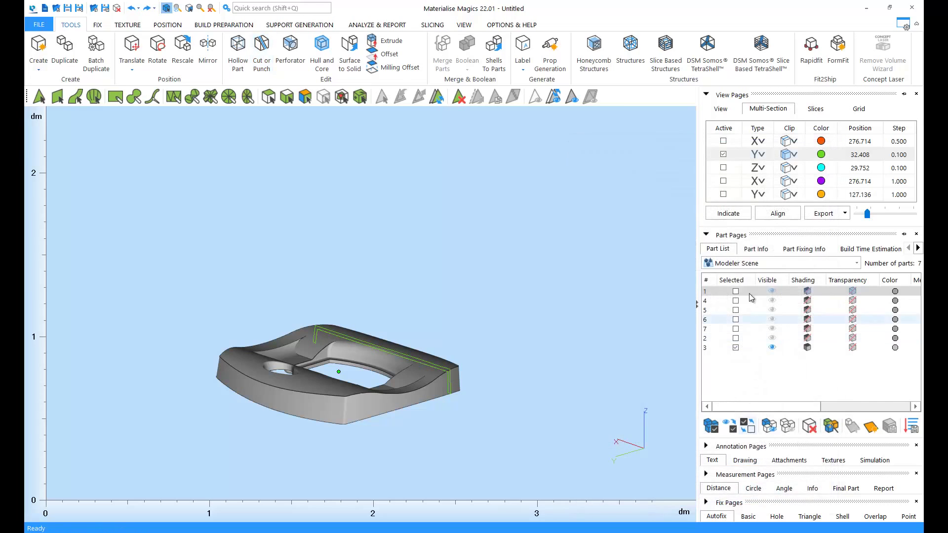
click(723, 154)
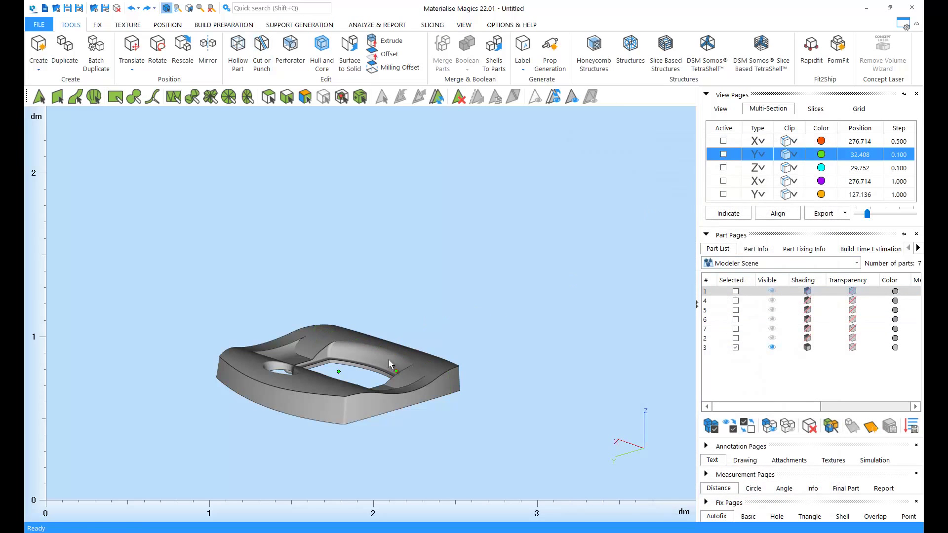
Preview a uniform rescale of the part at increasing factors up to 4.
right_drag(389, 360, 400, 397)
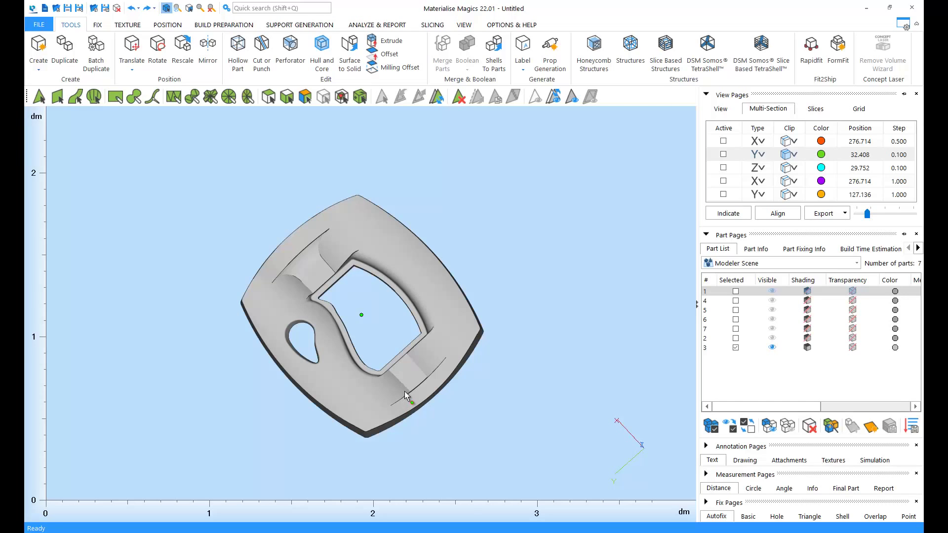
click(180, 55)
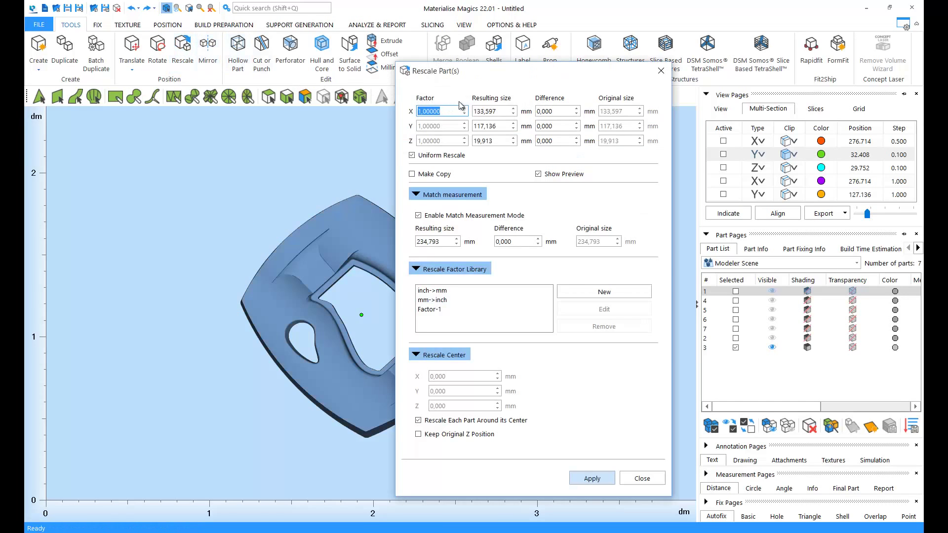
drag(467, 67, 626, 66)
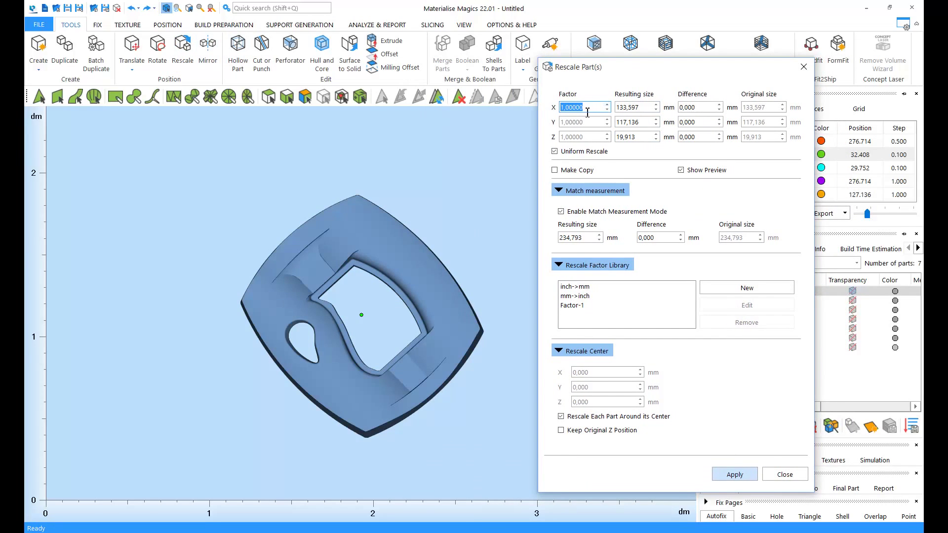
click(608, 104)
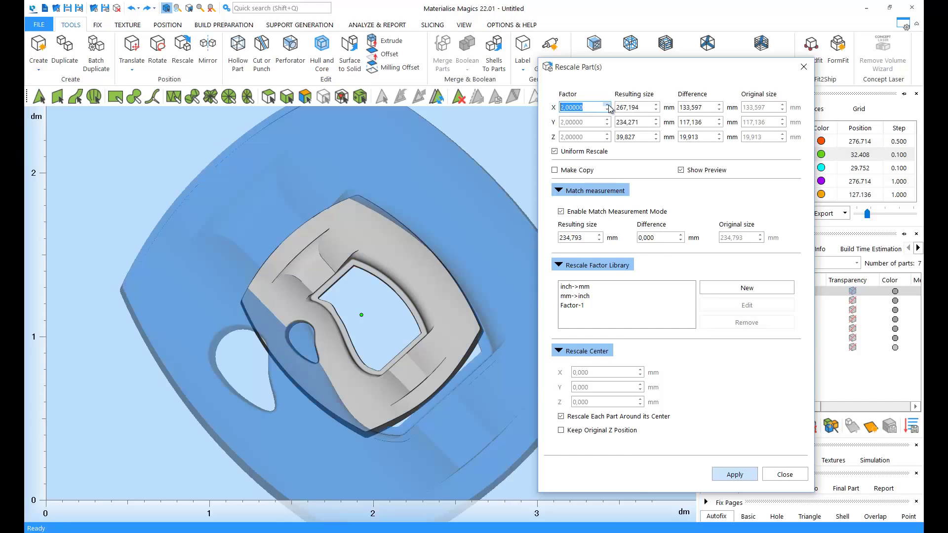
click(608, 104)
scroll(339, 257, down, 5)
middle_drag(447, 174, 387, 204)
click(607, 105)
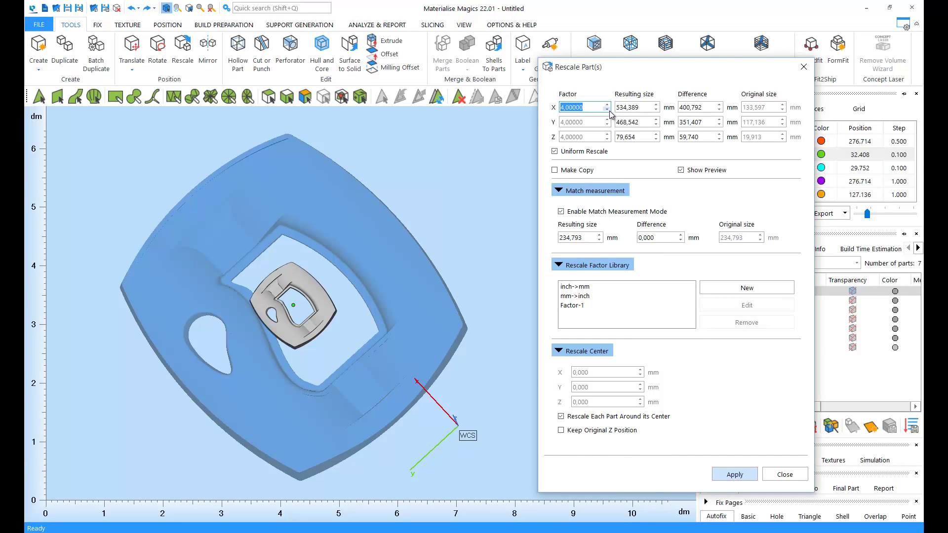
Rescale the part uniformly by a factor of 2.
click(607, 110)
click(607, 110)
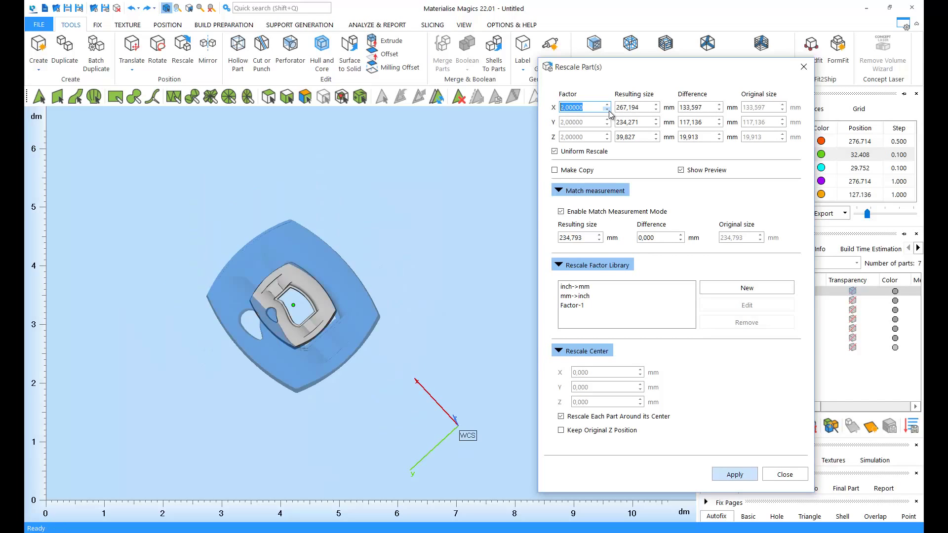
click(607, 110)
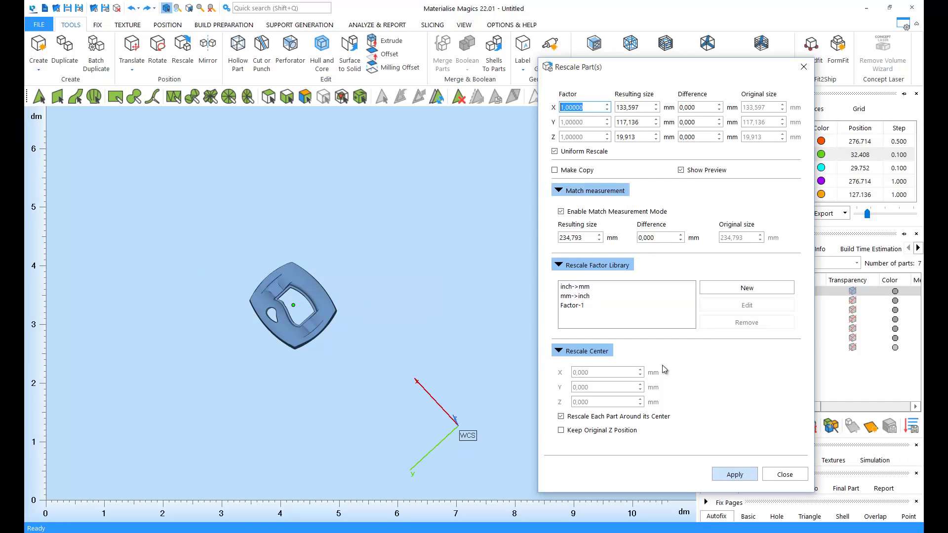
click(608, 106)
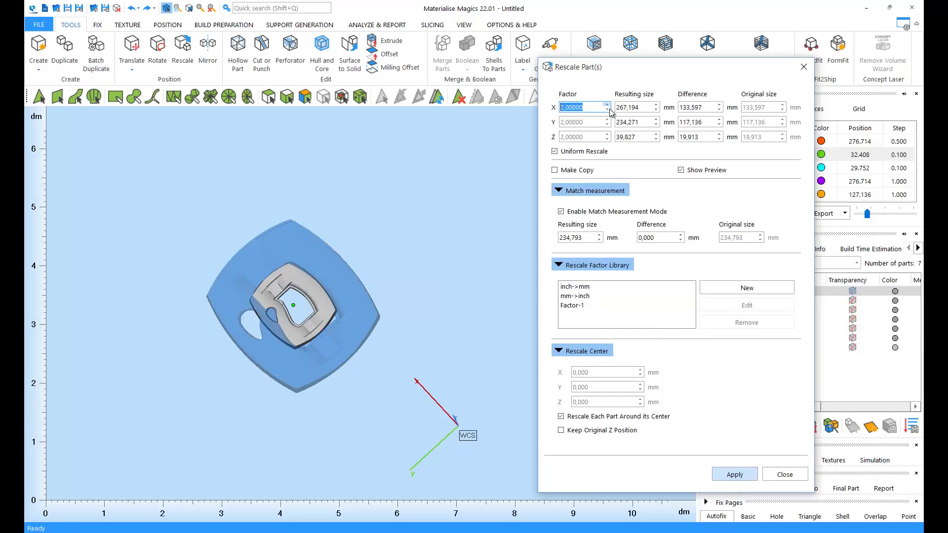
click(740, 477)
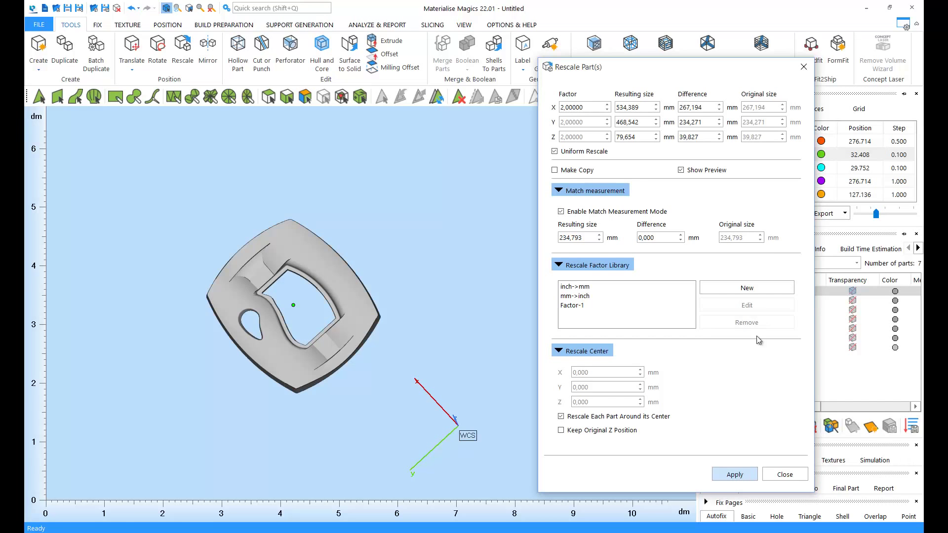
click(803, 67)
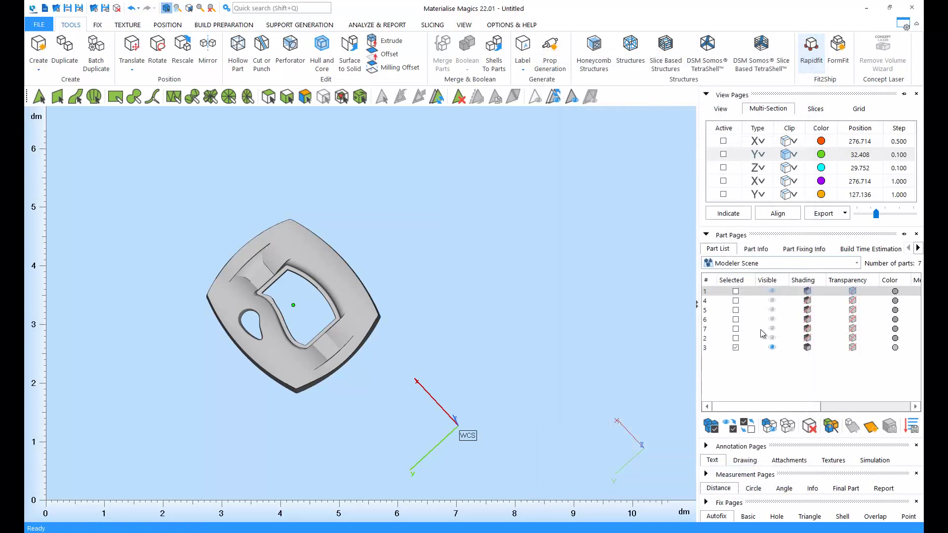
Measure the point-to-point distance between the two inner corners on the large opening's curved side and place the dimension outside the part.
click(721, 490)
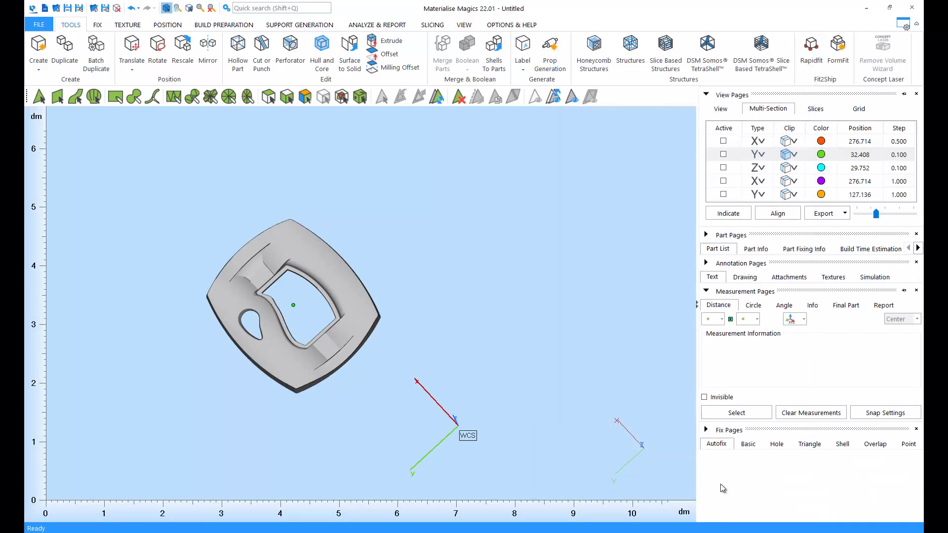
click(721, 320)
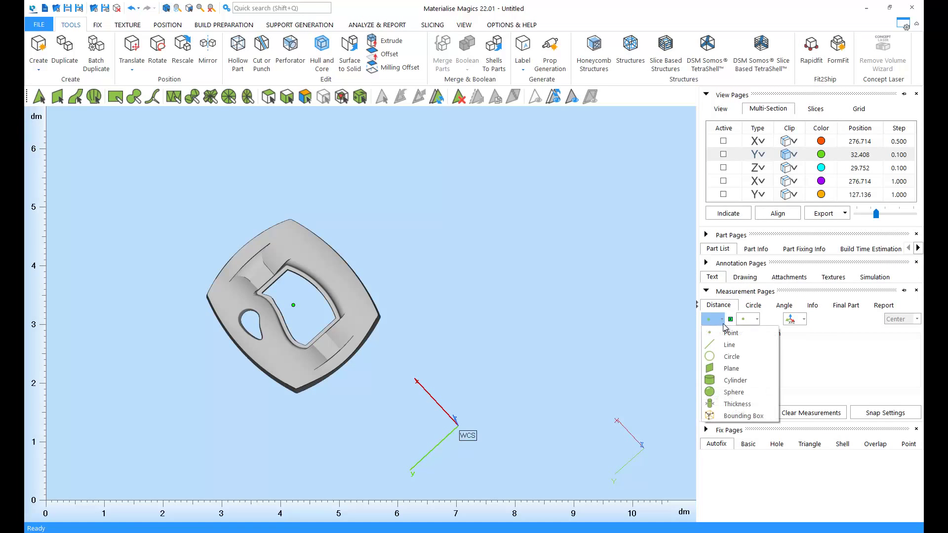
click(725, 333)
click(756, 319)
click(759, 335)
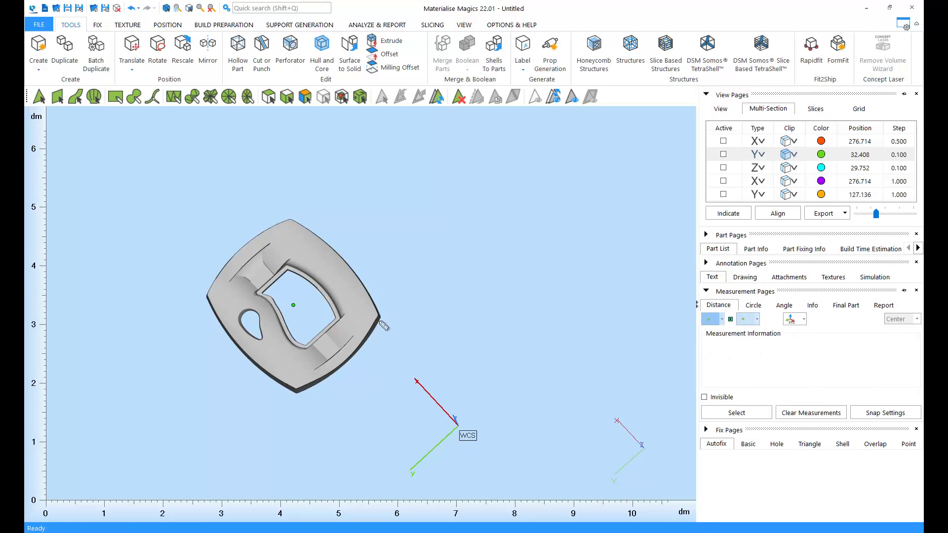
scroll(254, 298, up, 5)
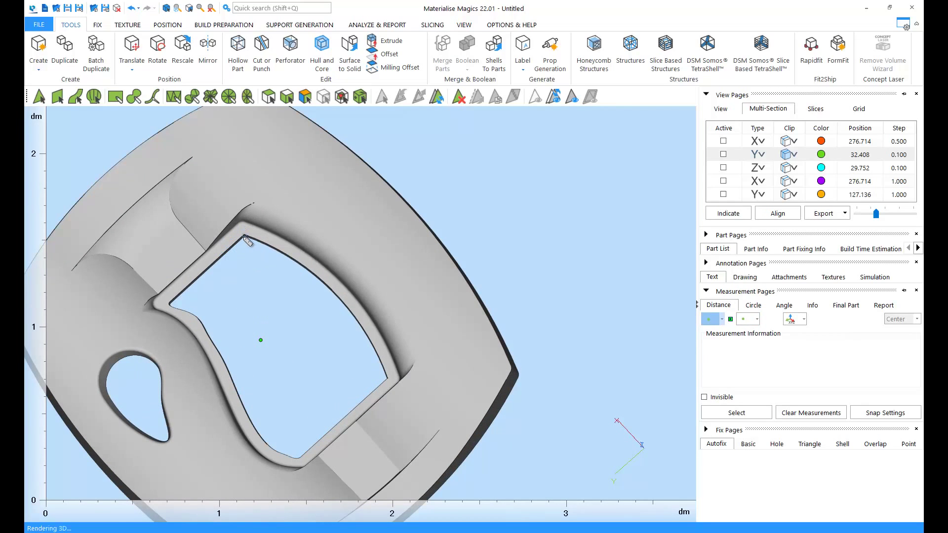
click(245, 237)
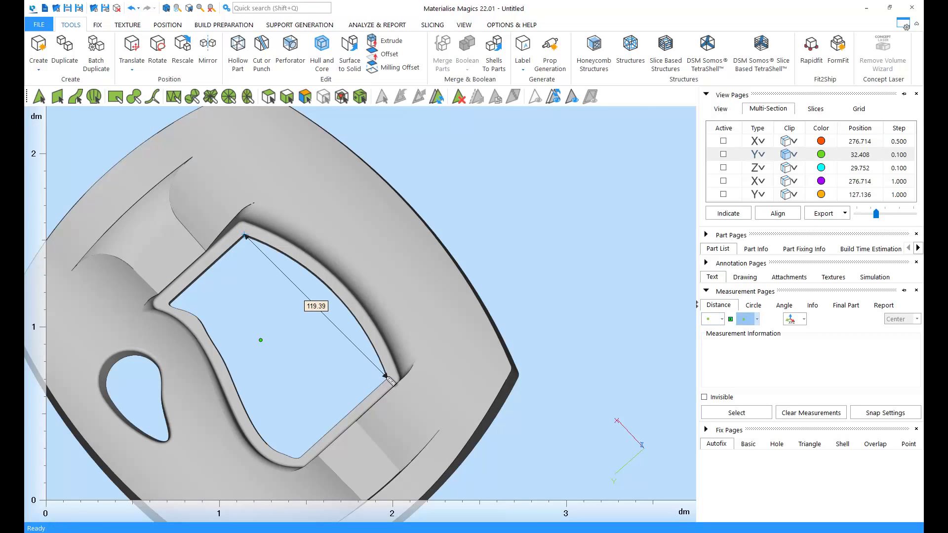
click(389, 381)
click(558, 227)
scroll(555, 229, down, 1)
scroll(557, 230, down, 3)
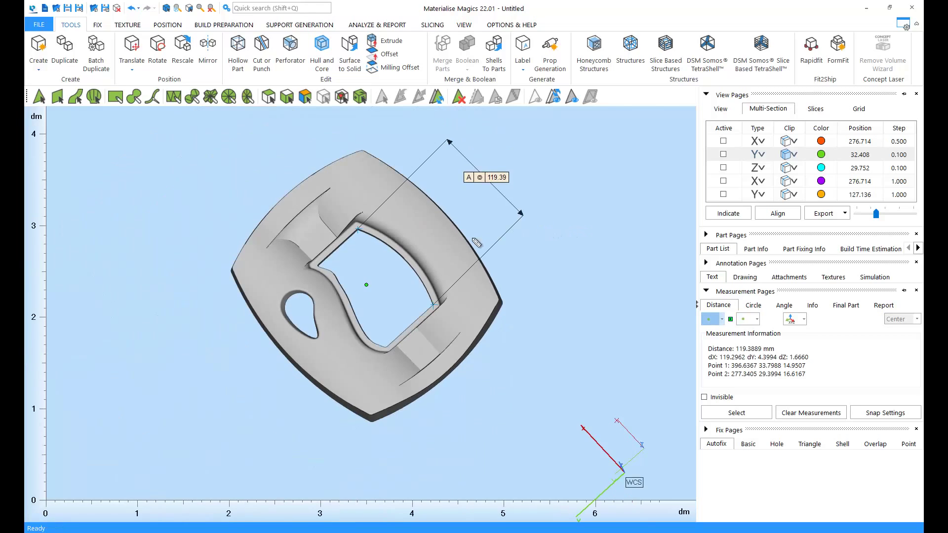
Rescale the part uniformly by matching the opening's measured distance with a difference of 5 mm.
click(182, 49)
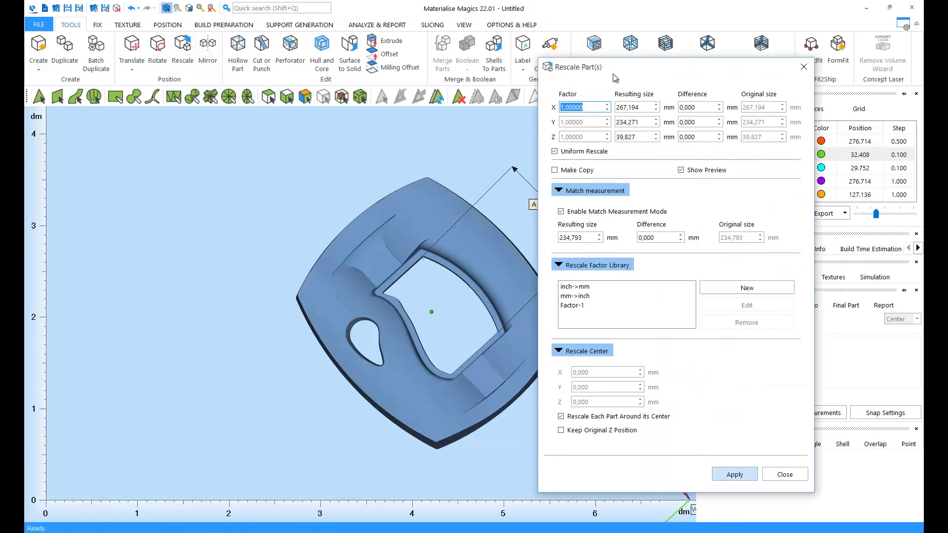
drag(612, 69, 131, 71)
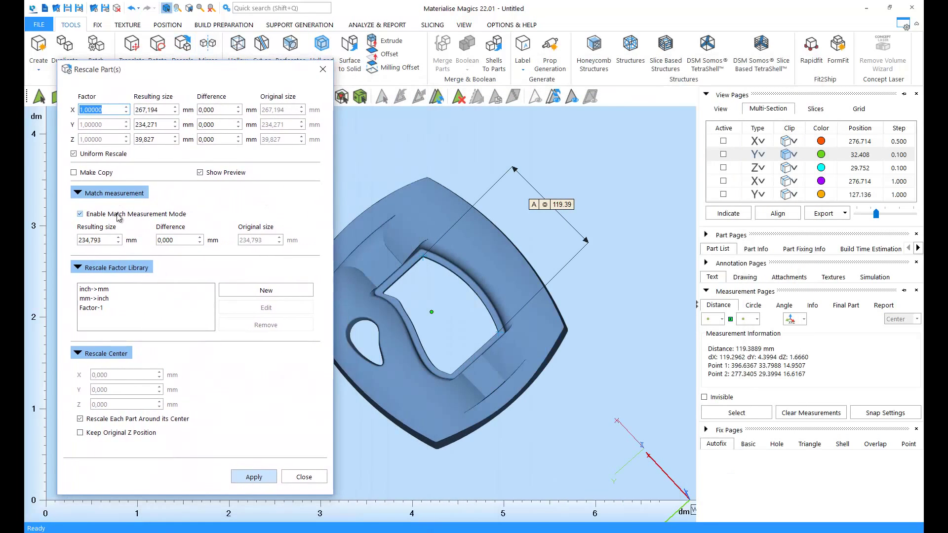
click(566, 205)
drag(177, 240, 143, 237)
text(5)
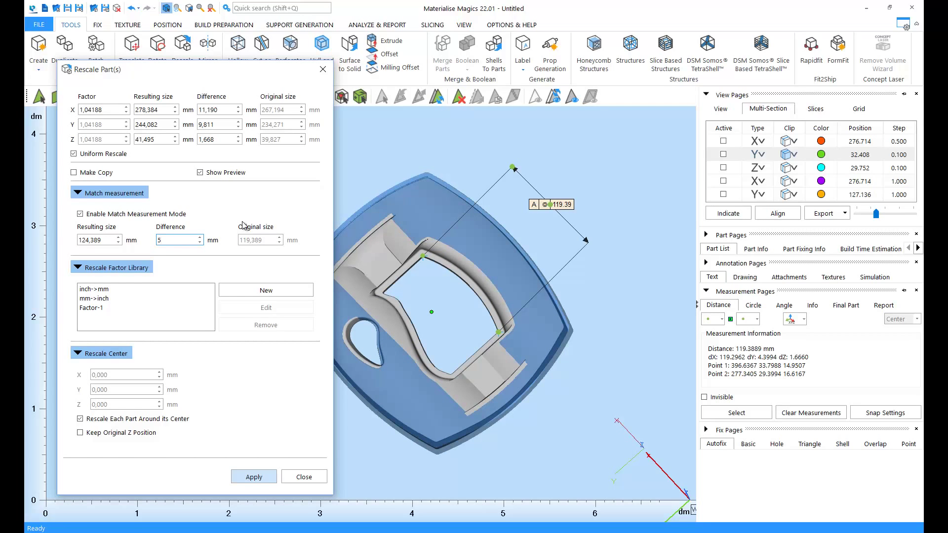
click(249, 478)
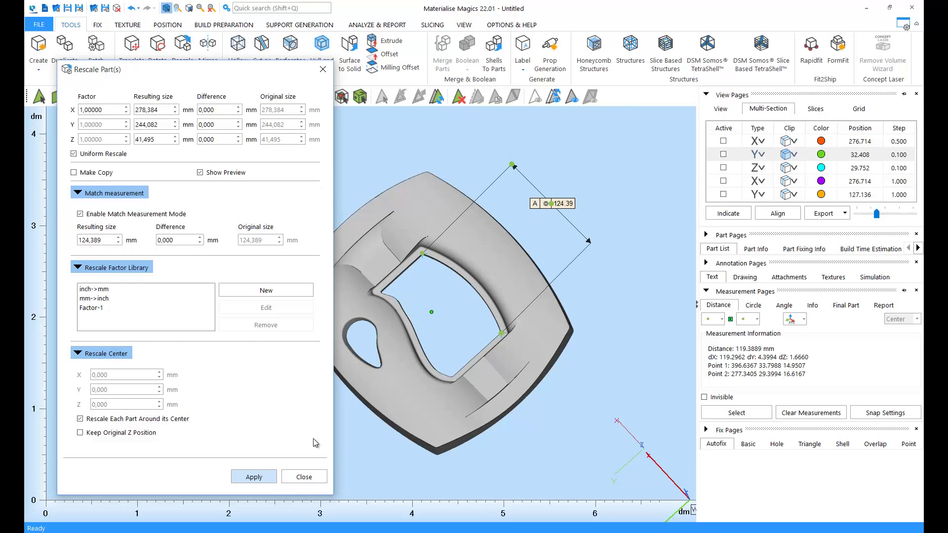
click(304, 477)
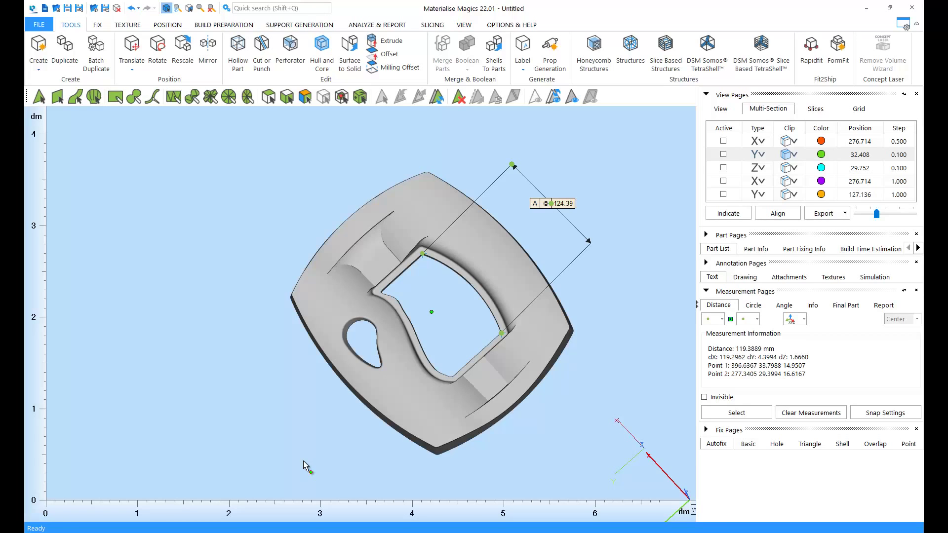
Hide the rescaled part 3, show the scissors of part 2 instead, and select them for fixing.
scroll(538, 291, down, 4)
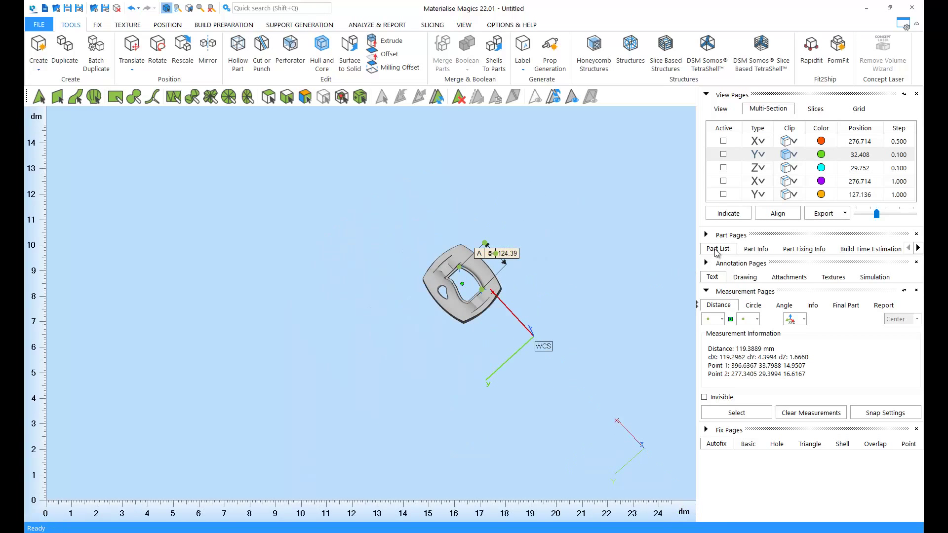
click(717, 249)
click(772, 348)
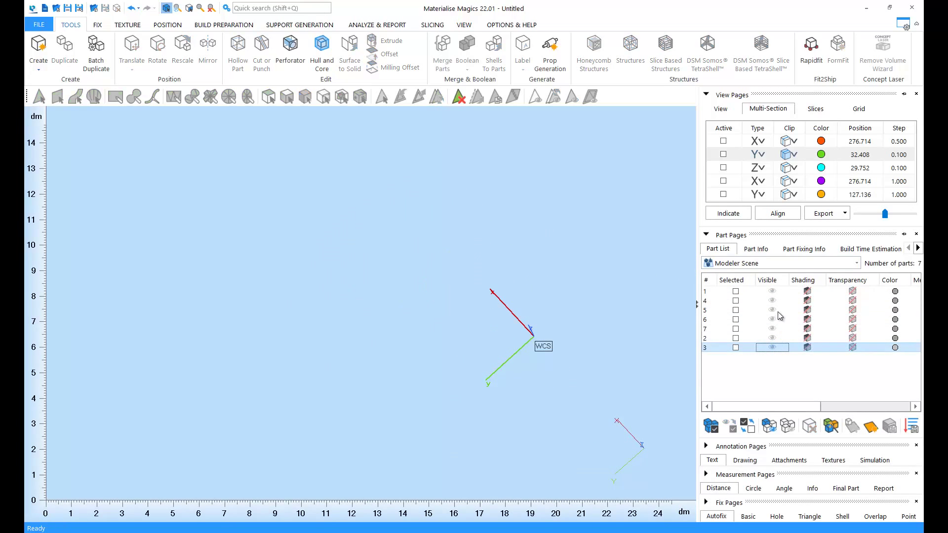
click(772, 338)
scroll(598, 334, up, 5)
middle_drag(596, 329, 429, 308)
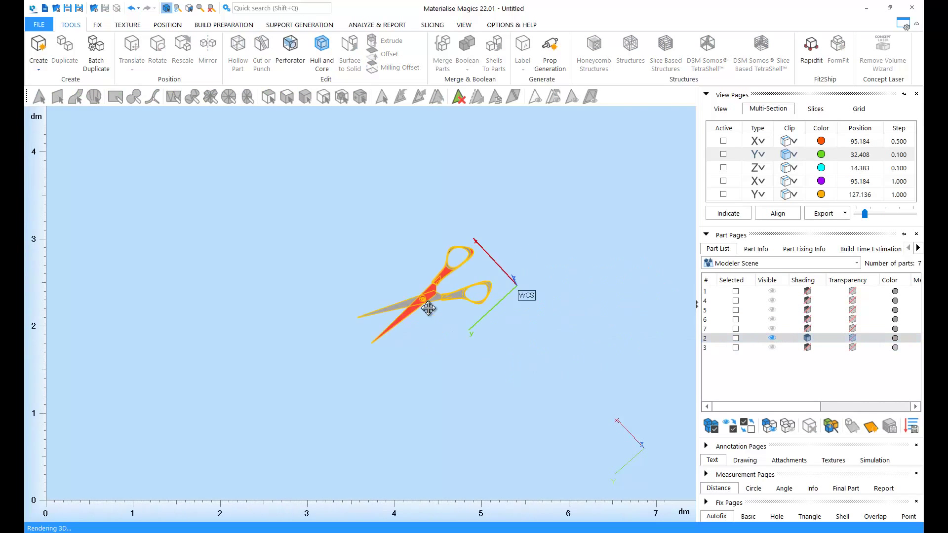
scroll(387, 301, up, 5)
middle_drag(380, 275, 275, 290)
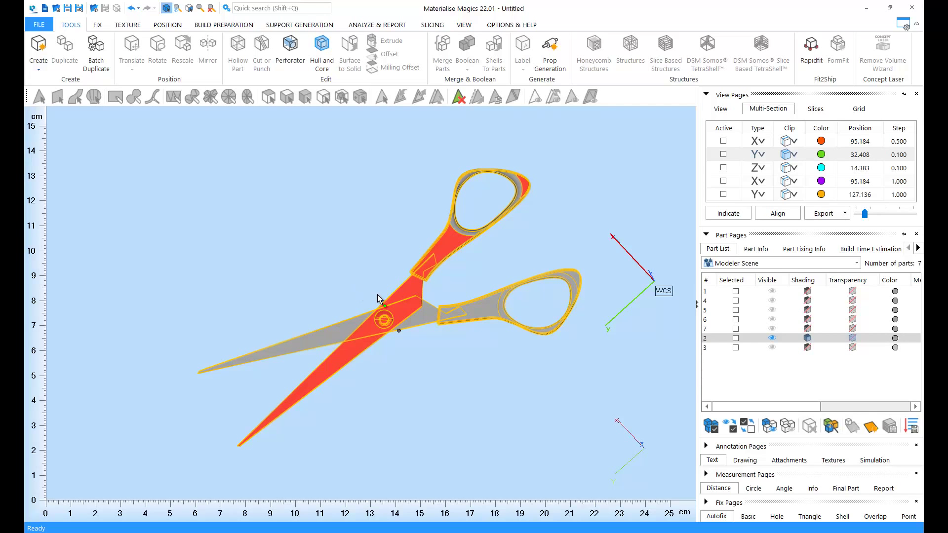
right_drag(377, 322, 379, 269)
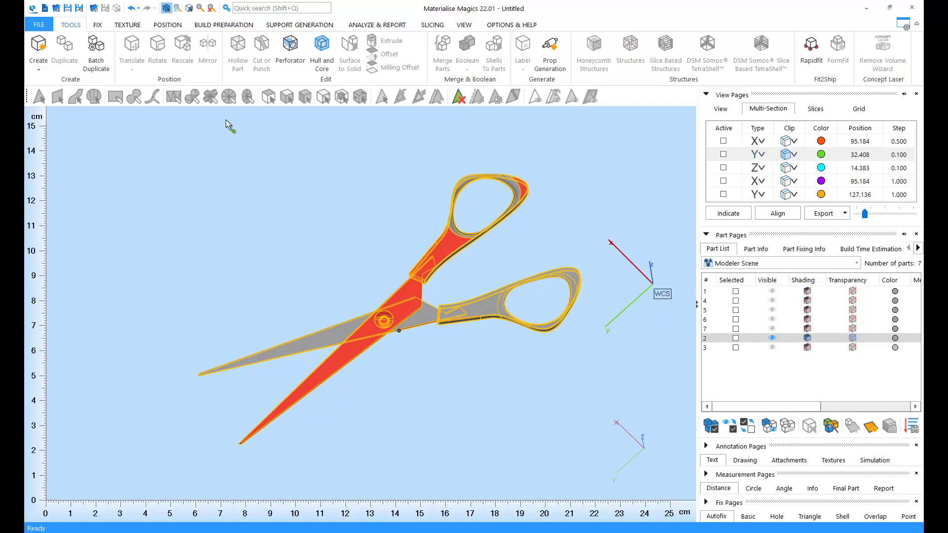
click(99, 25)
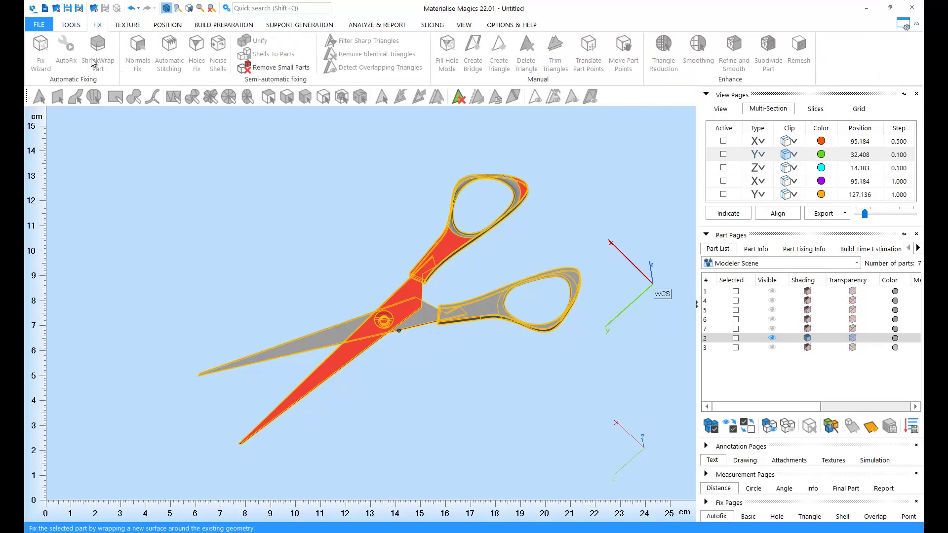
click(499, 282)
Try AutoFix on the scissors, inspect the part, and undo the automatic fix.
click(65, 49)
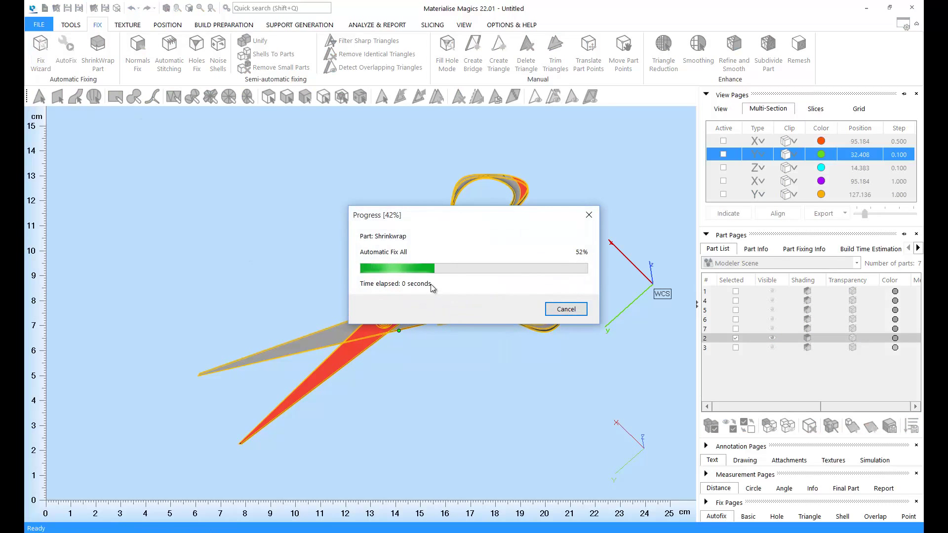
right_drag(431, 284, 390, 316)
click(131, 8)
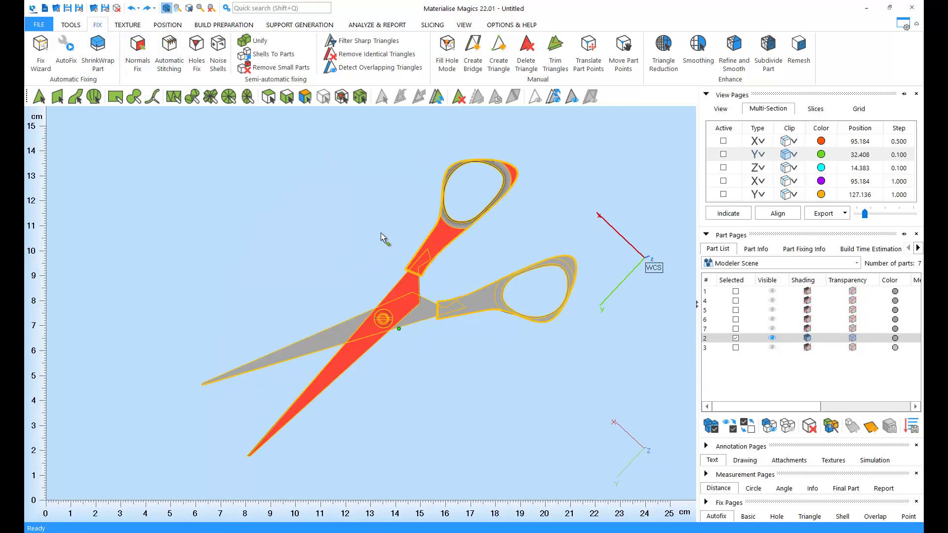
Shrinkwrap the scissors with a sample interval of 0.3 mm and a gap fill of 0 mm.
click(98, 49)
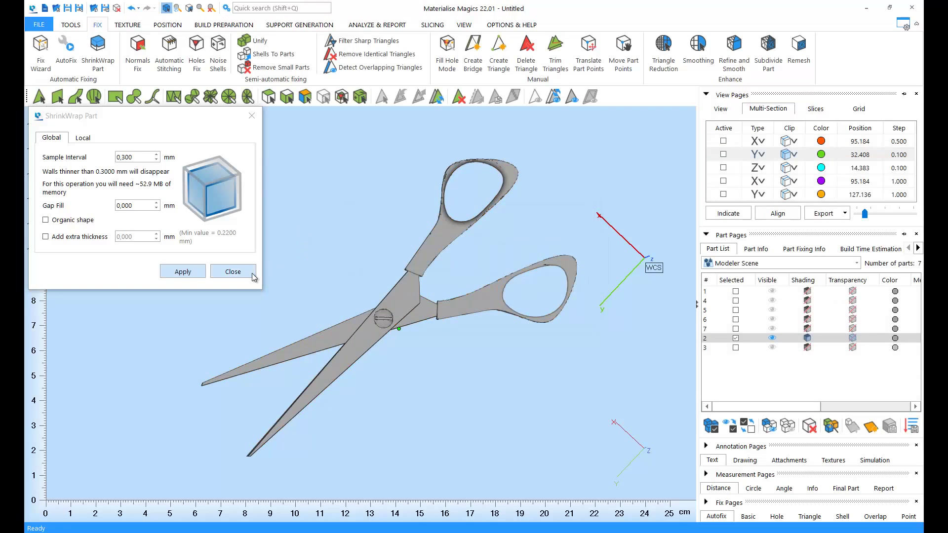
Place a rectangular text label about 11 mm wide reading "Shrinkwrap" on the upper scissor blade, beside the pivot screw.
click(233, 272)
right_drag(518, 301, 632, 242)
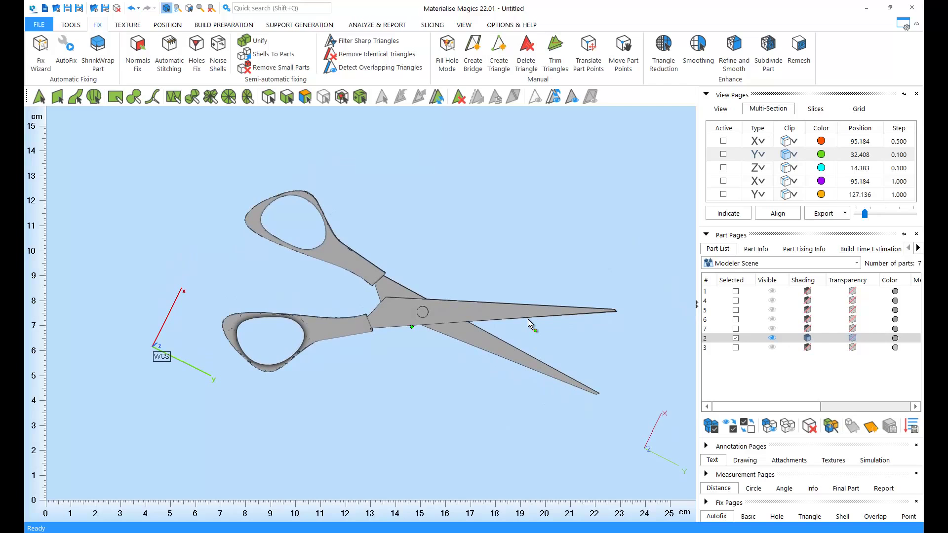
middle_drag(528, 319, 518, 320)
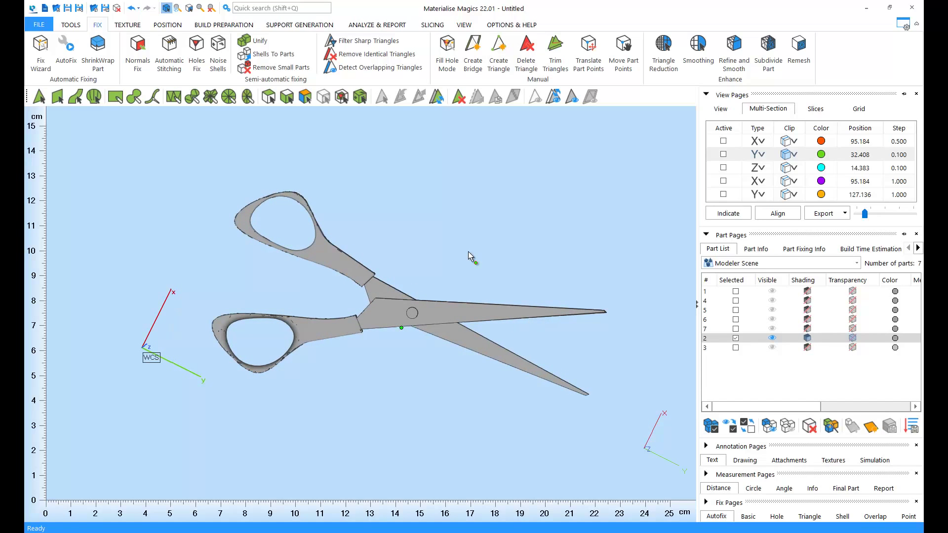
click(70, 25)
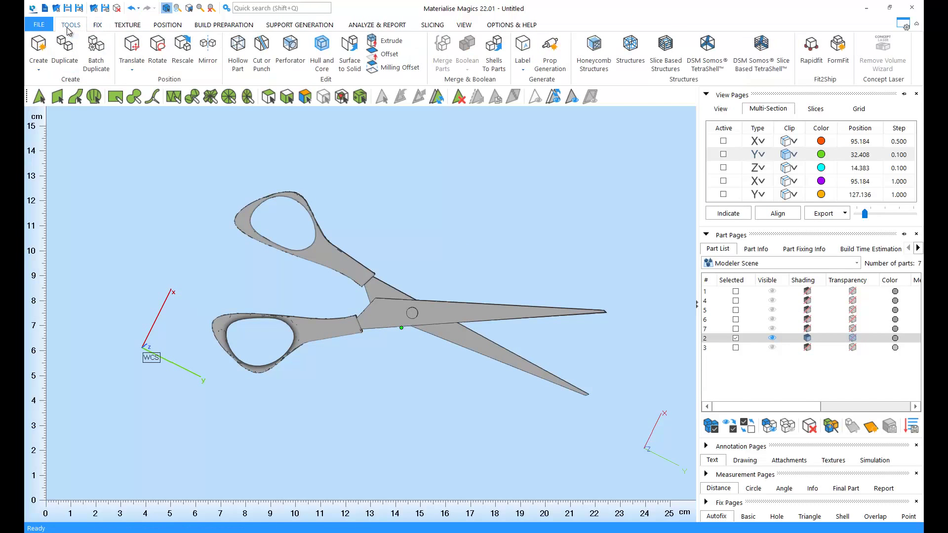
click(523, 69)
click(529, 82)
drag(395, 242, 505, 286)
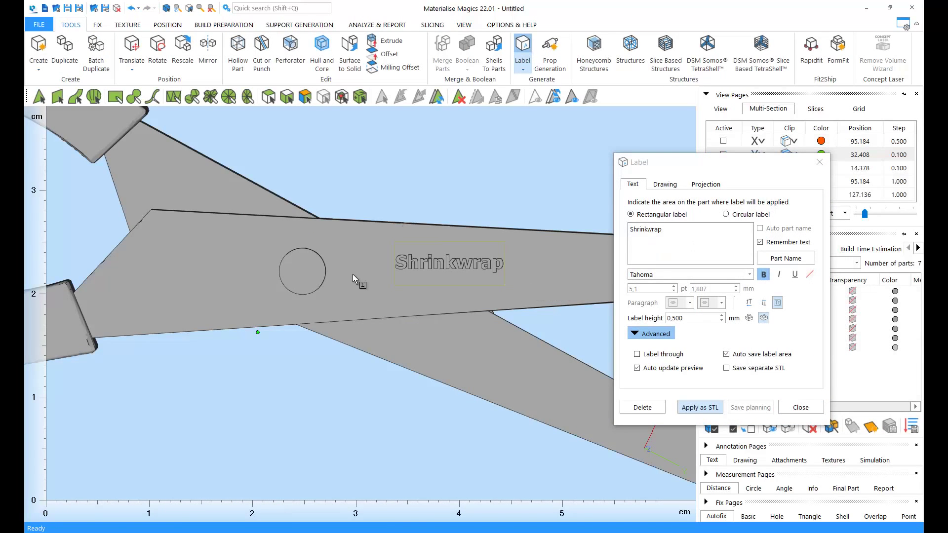
Define a circular label area along the inside of the round pivot screw head.
middle_drag(305, 270, 410, 263)
scroll(411, 263, up, 4)
click(738, 215)
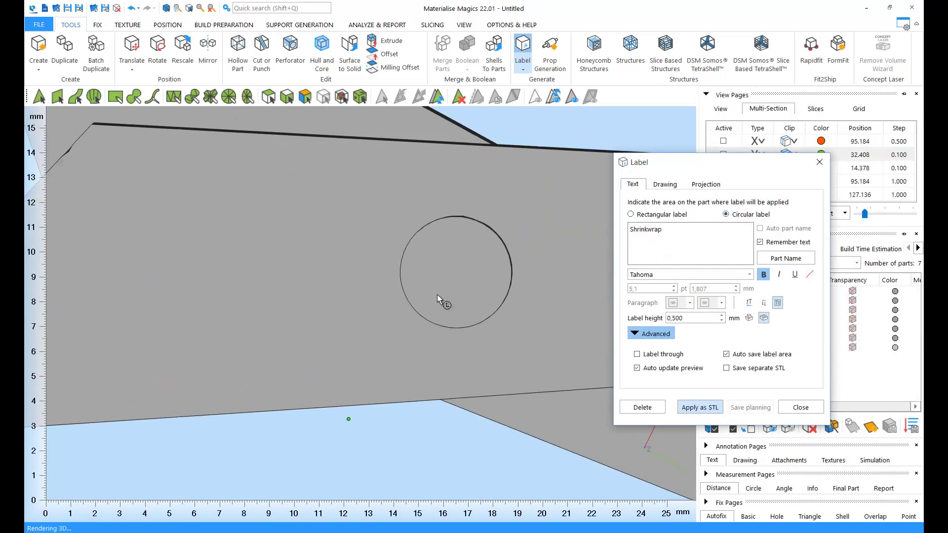
click(412, 291)
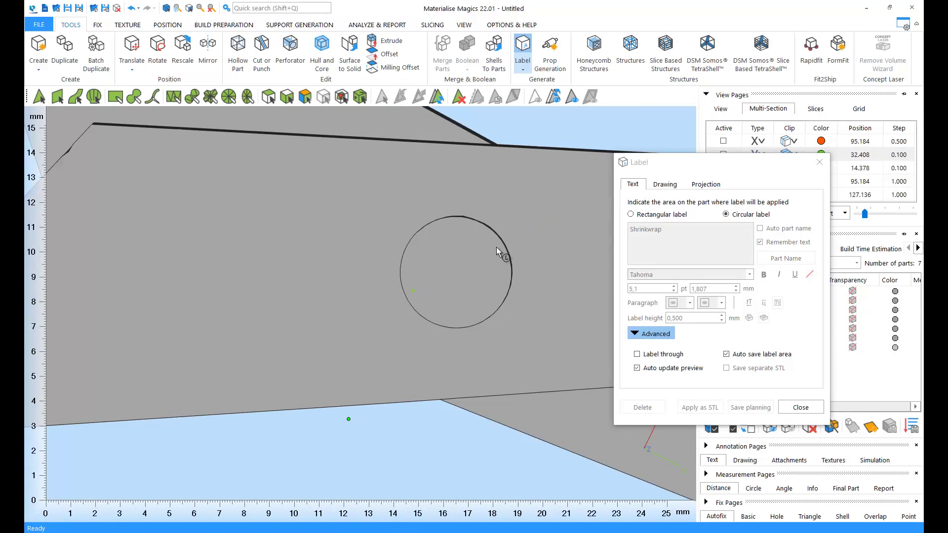
click(497, 247)
click(418, 302)
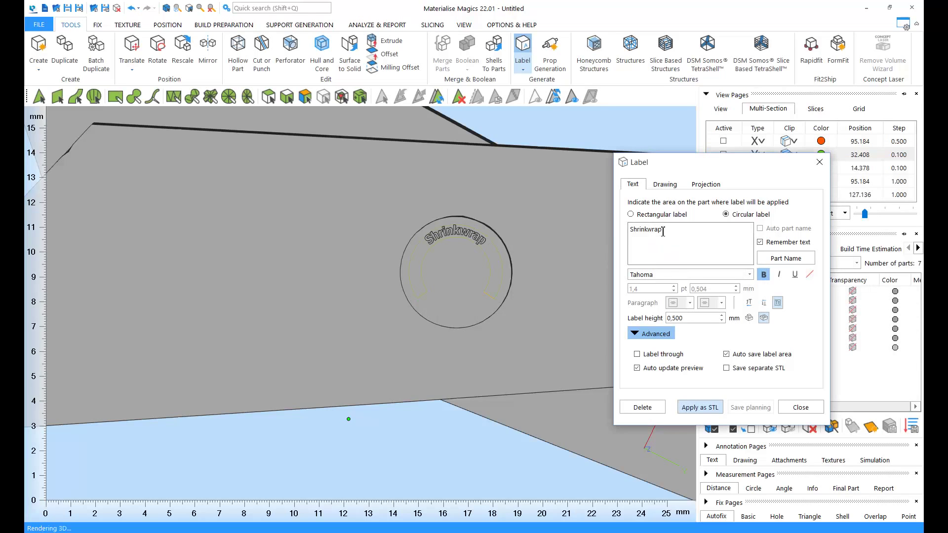
Set the circular label's text to "Powered by Materialise" and keep the Tahoma font.
double_click(663, 232)
text(Powere)
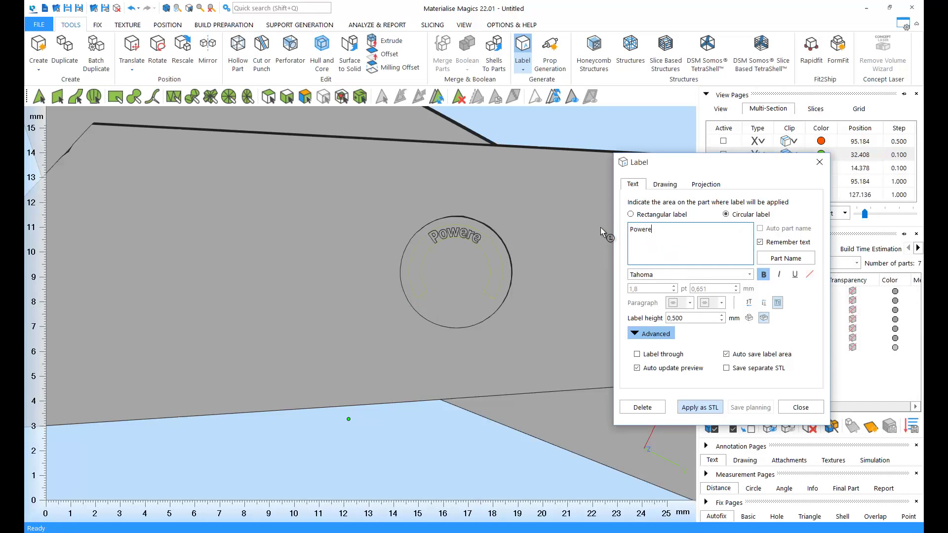
text(d)
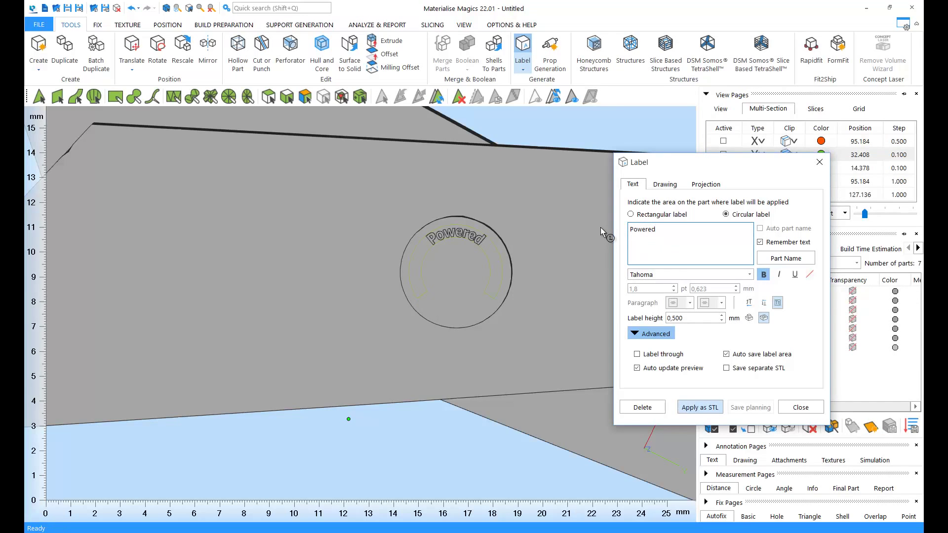
text( by Materialise)
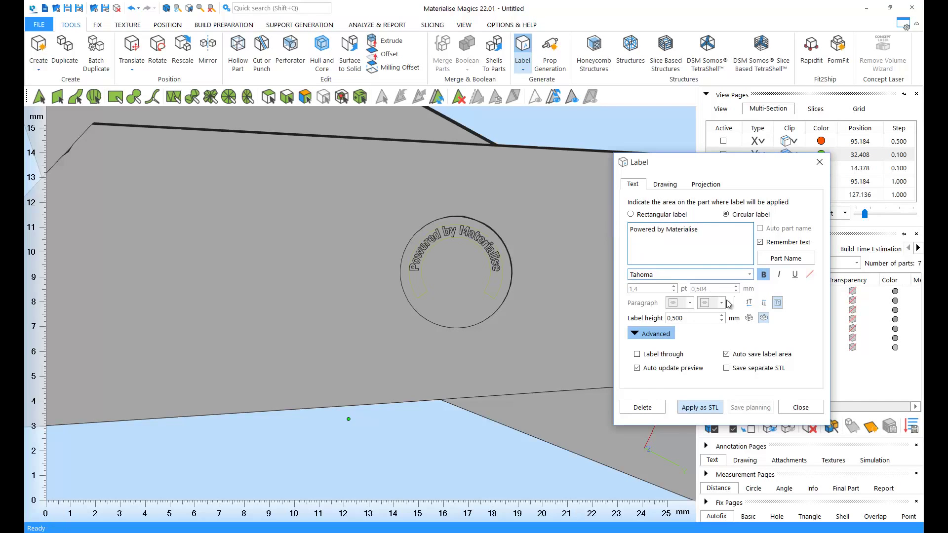
click(748, 276)
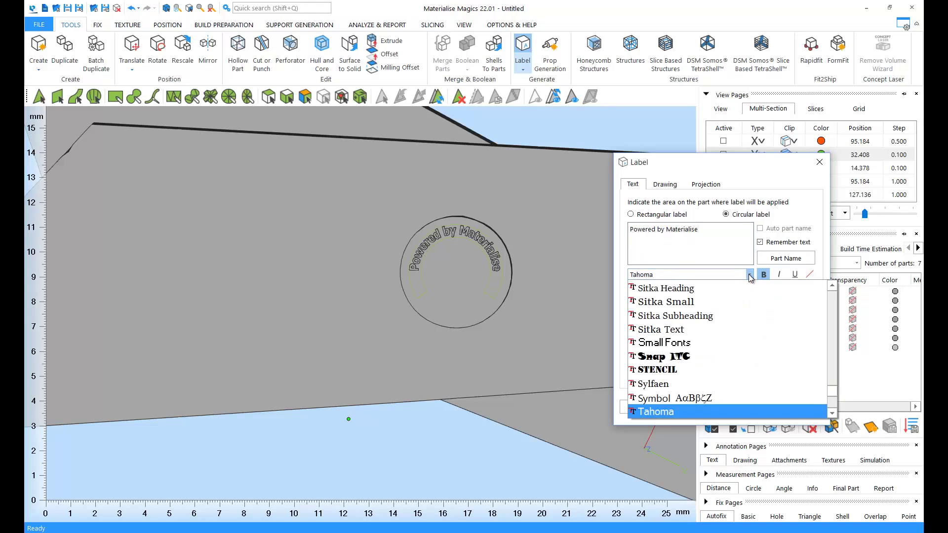
click(749, 276)
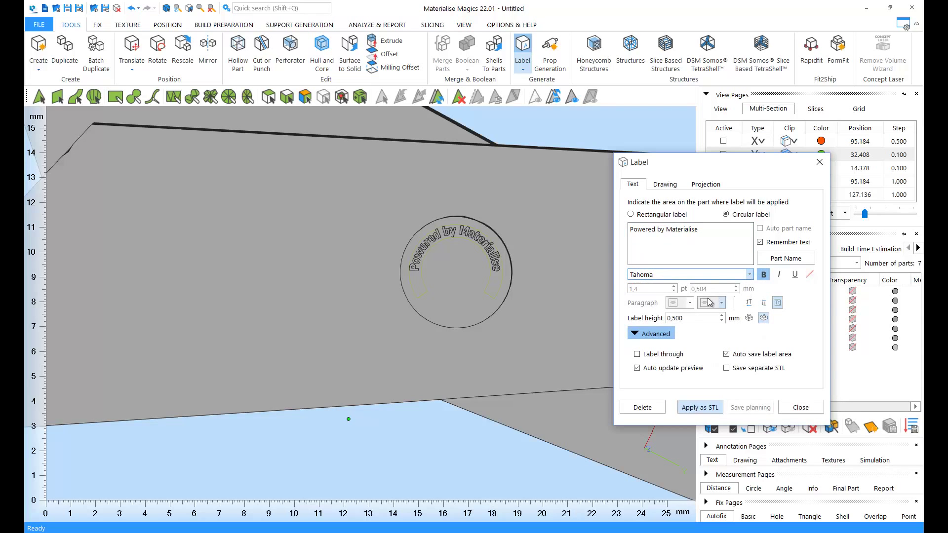
Make the circular label stand out from the surface with a label height of 0.3 mm and leave it planned.
scroll(506, 325, up, 5)
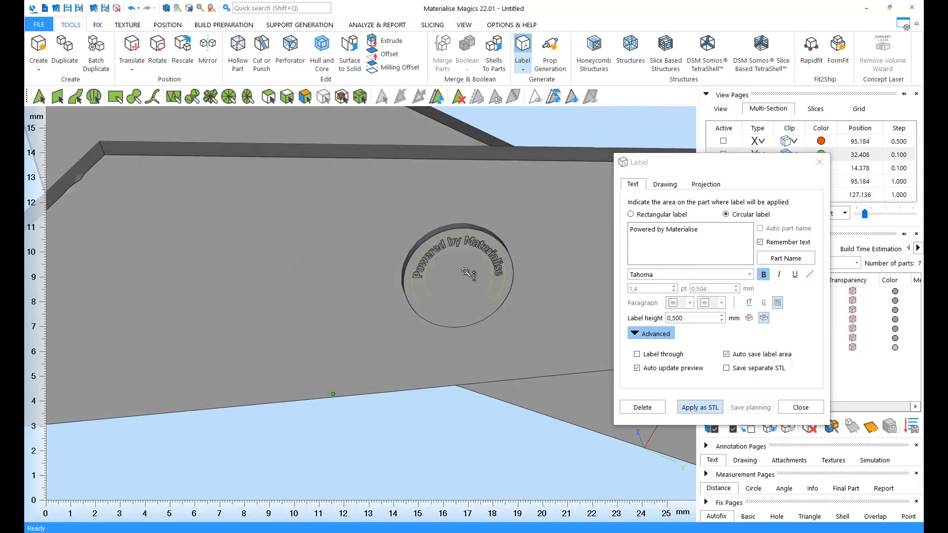
click(748, 318)
drag(711, 320, 654, 320)
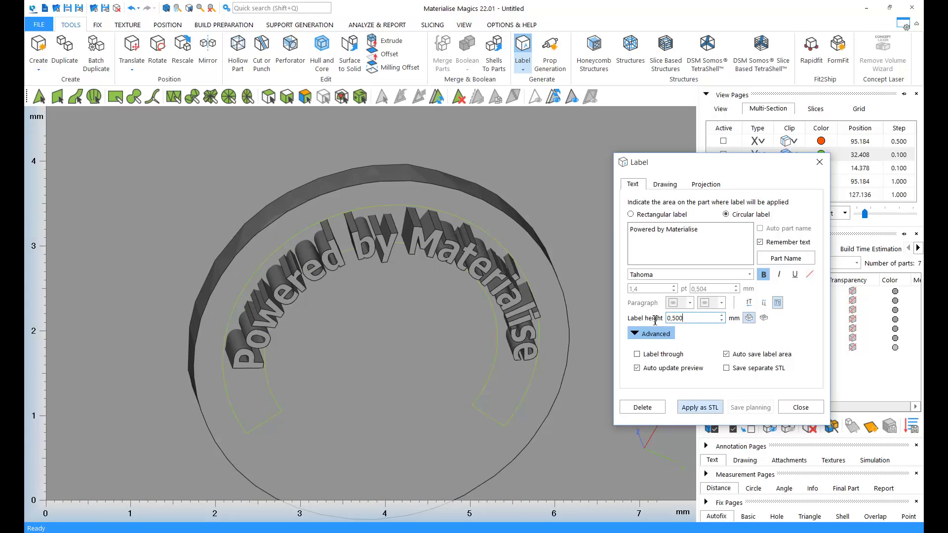
text(0,3)
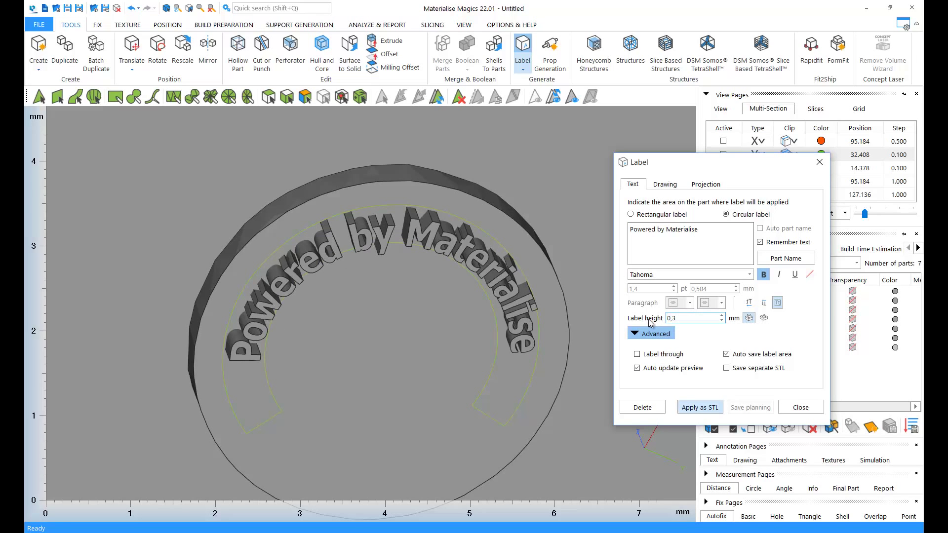
mouse_move(421, 310)
right_down()
mouse_move(430, 328)
mouse_move(422, 296)
right_up()
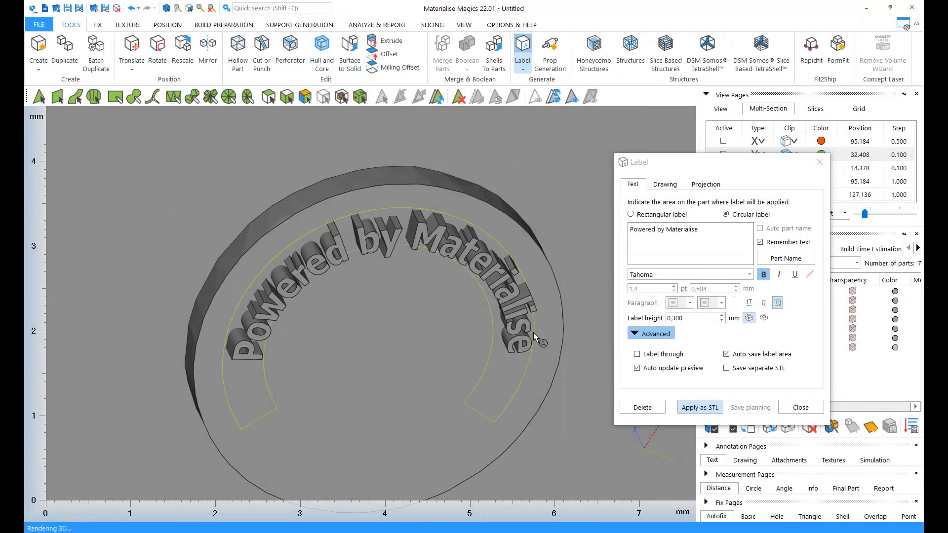
middle_drag(533, 332, 532, 309)
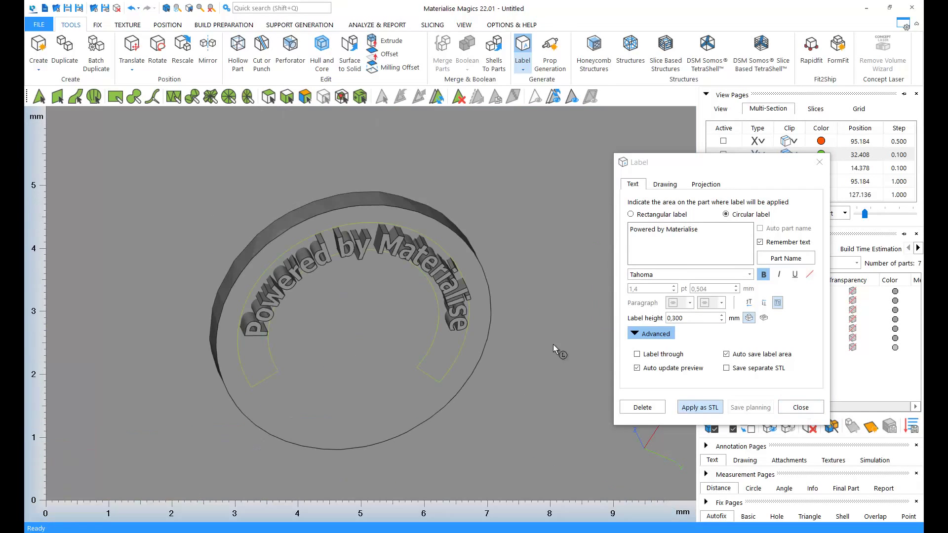
click(800, 410)
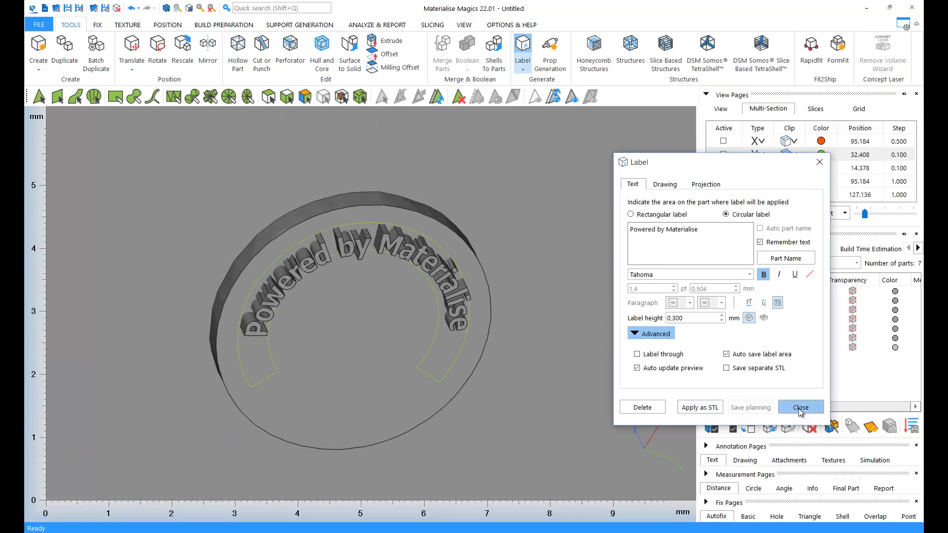
Reopen the planned rectangular label on the blade for editing and change its text to "Shrinkwrap-2".
scroll(530, 323, down, 4)
middle_drag(554, 309, 372, 362)
right_drag(372, 361, 470, 352)
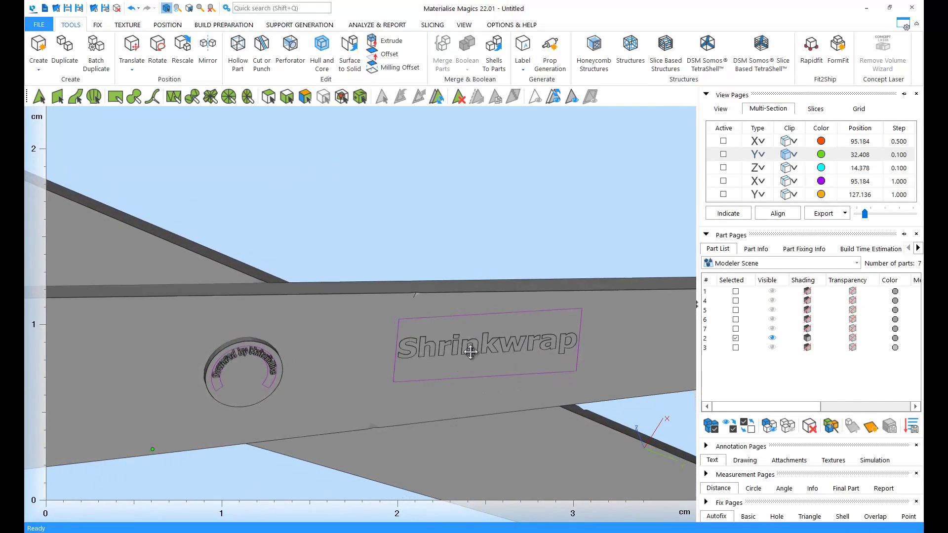
middle_drag(470, 352, 415, 309)
click(523, 67)
click(536, 84)
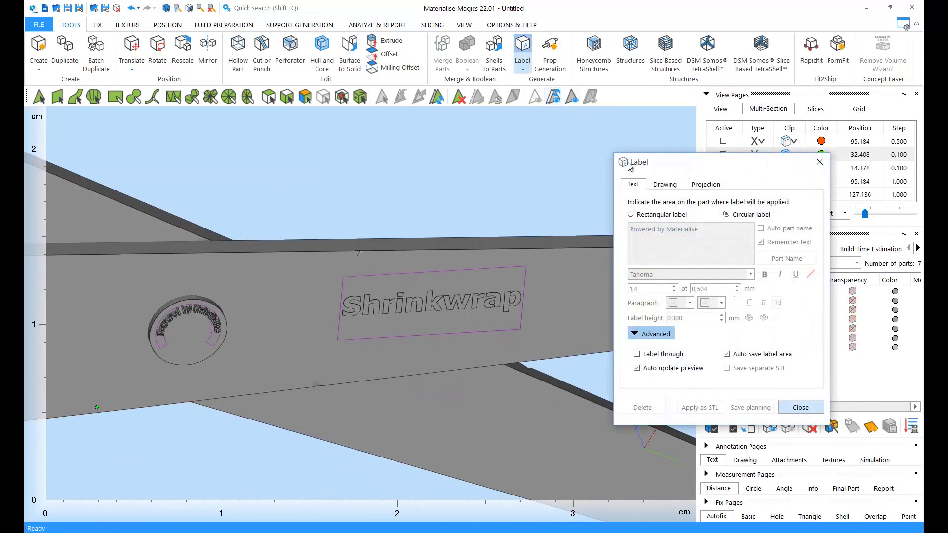
scroll(458, 293, up, 4)
click(457, 293)
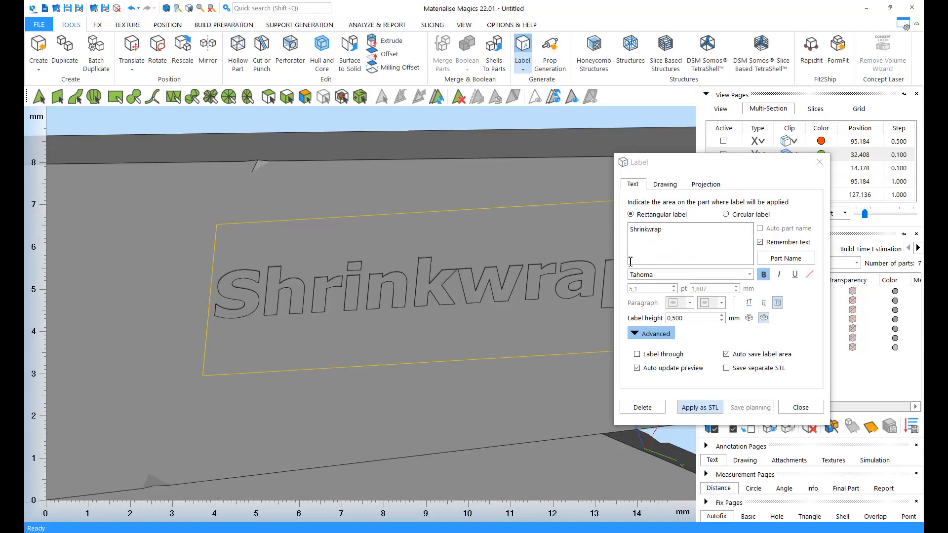
text(-2)
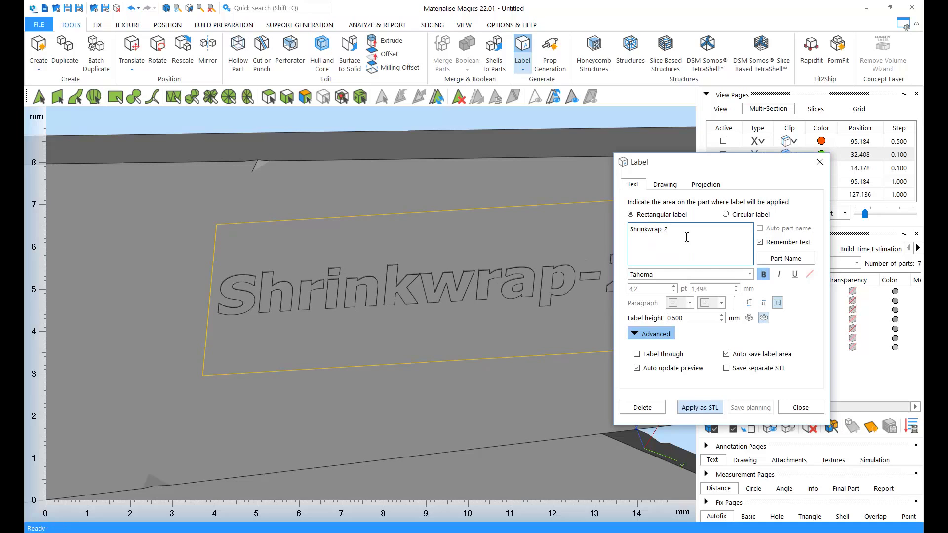
Apply the "Shrinkwrap-2" label to the blade as STL, inspect the lettering, and finish labelling.
drag(716, 166, 772, 178)
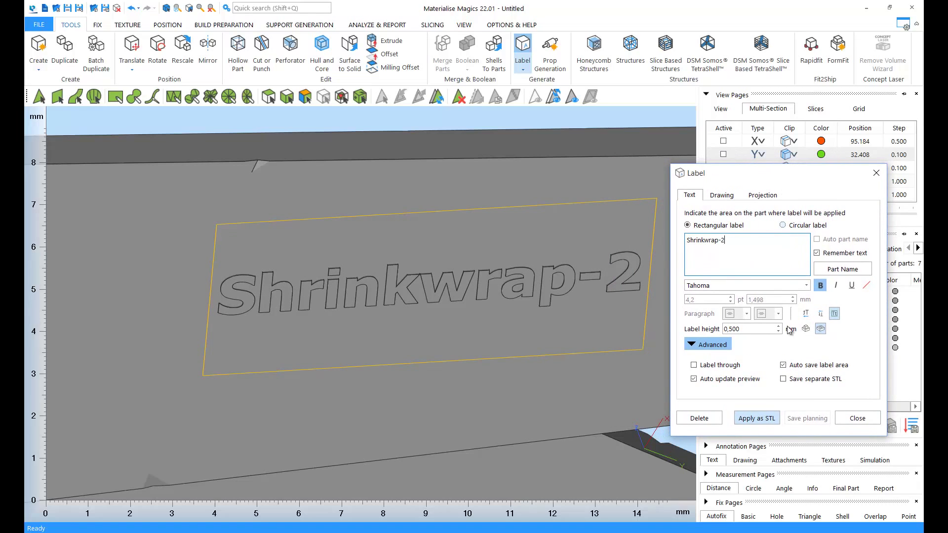
click(757, 418)
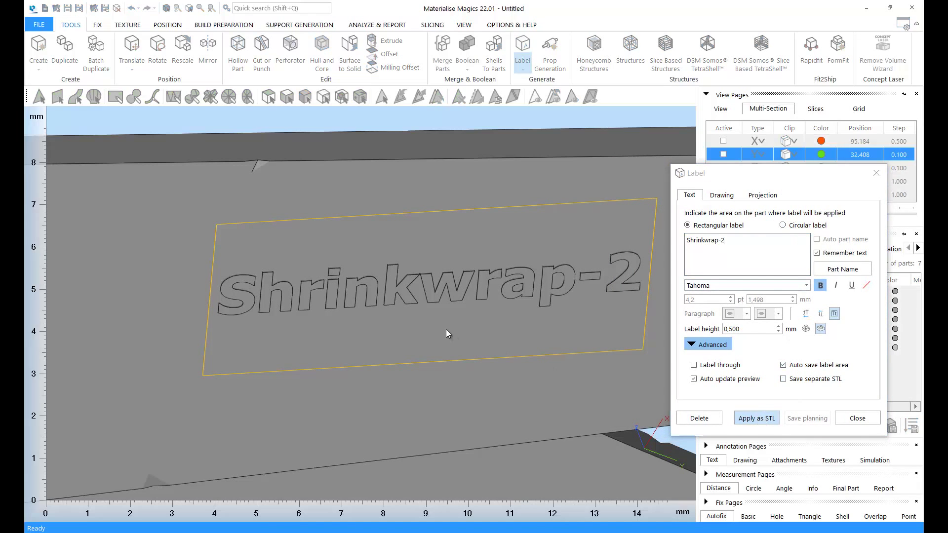
right_drag(432, 294, 446, 239)
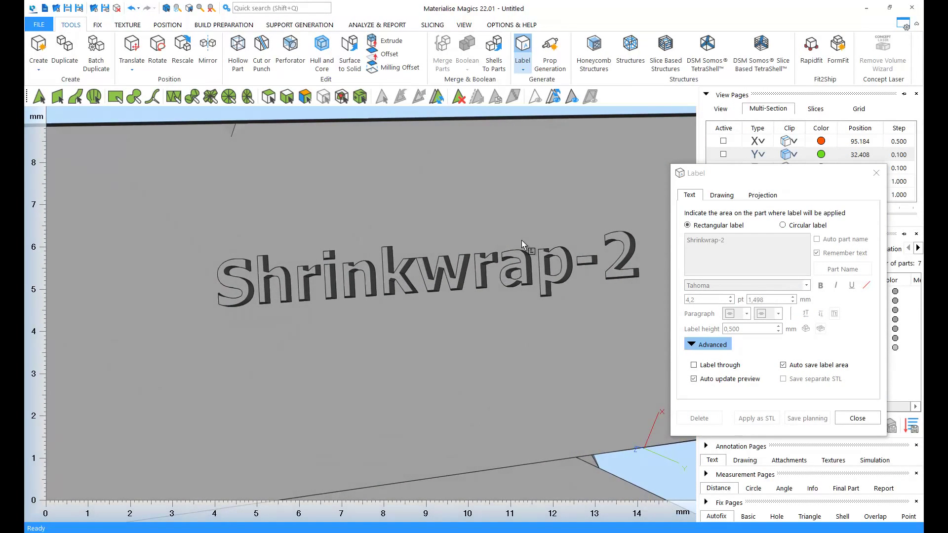
key(Escape)
Apply the planned circular "Powered by Materialise" label on the pivot screw as STL.
scroll(427, 292, down, 5)
middle_drag(249, 304, 408, 315)
scroll(385, 298, up, 6)
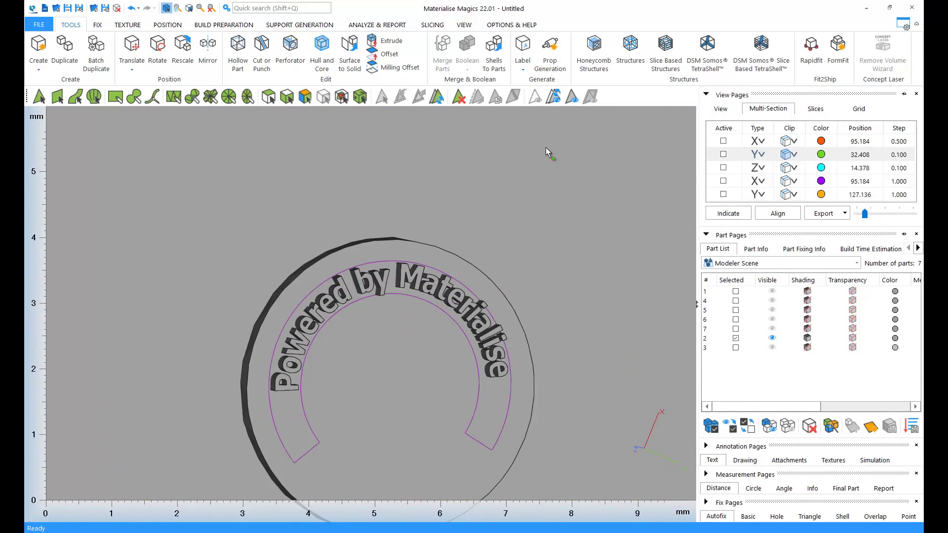
click(522, 49)
click(403, 284)
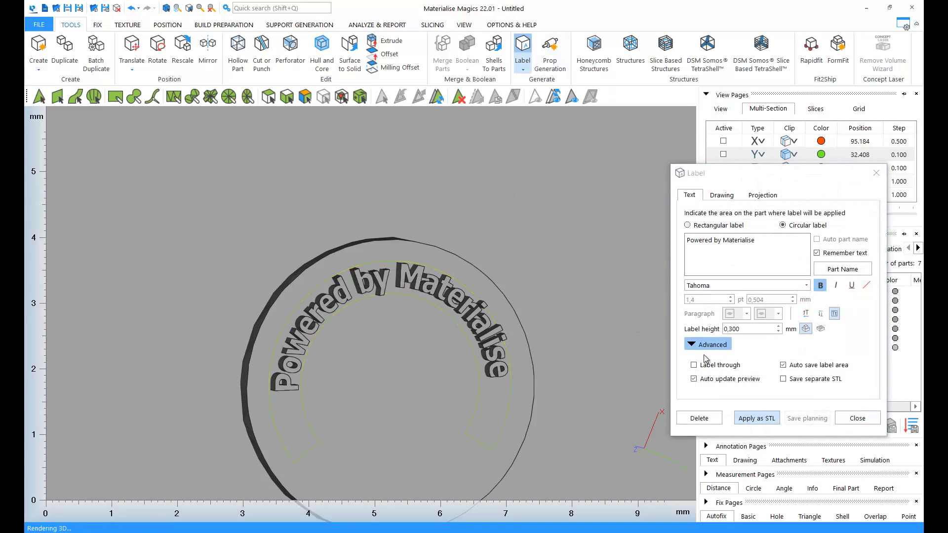
click(766, 418)
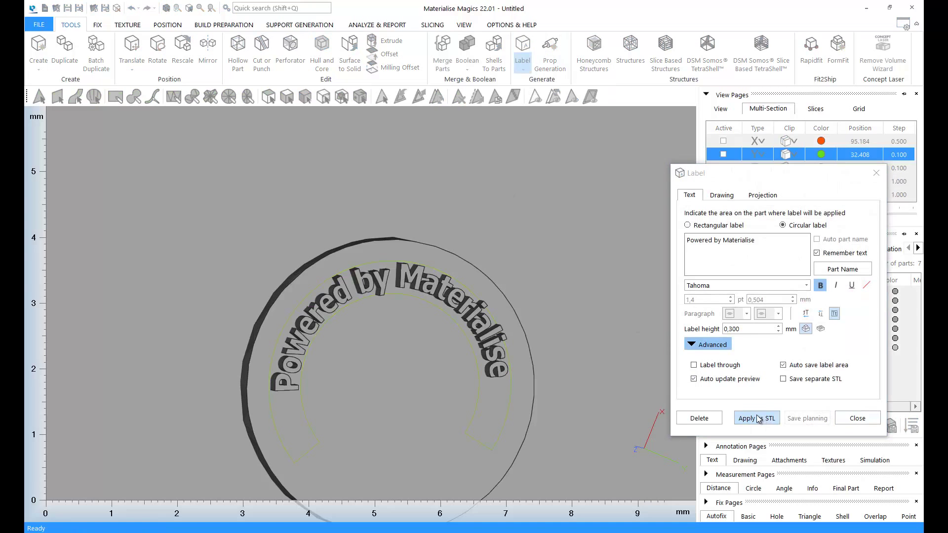
click(856, 418)
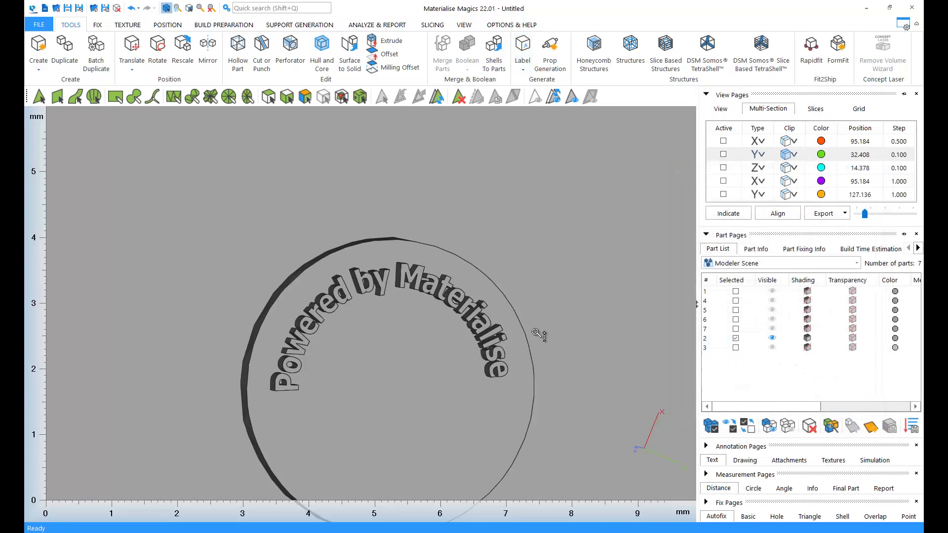
Start a mass label and mark a rectangular label area on the scissors' lower blade below the Shrinkwrap-2 text.
scroll(536, 332, down, 6)
middle_drag(547, 331, 380, 333)
scroll(550, 330, down, 2)
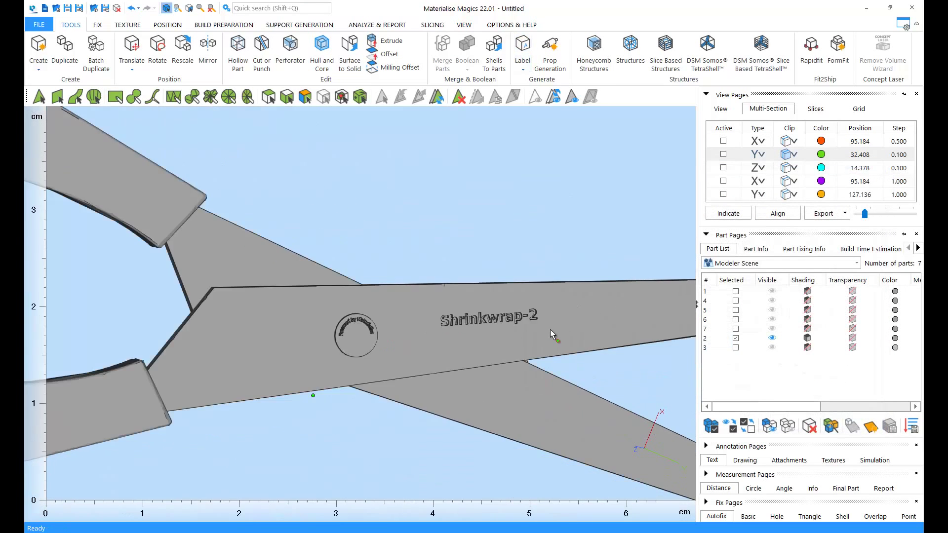
middle_drag(550, 329, 531, 203)
scroll(434, 252, up, 3)
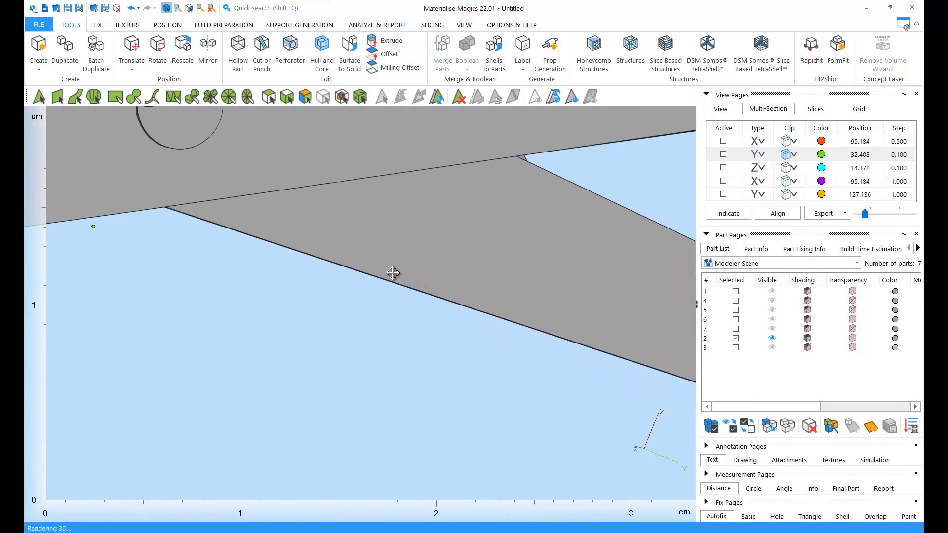
scroll(404, 262, down, 5)
click(522, 64)
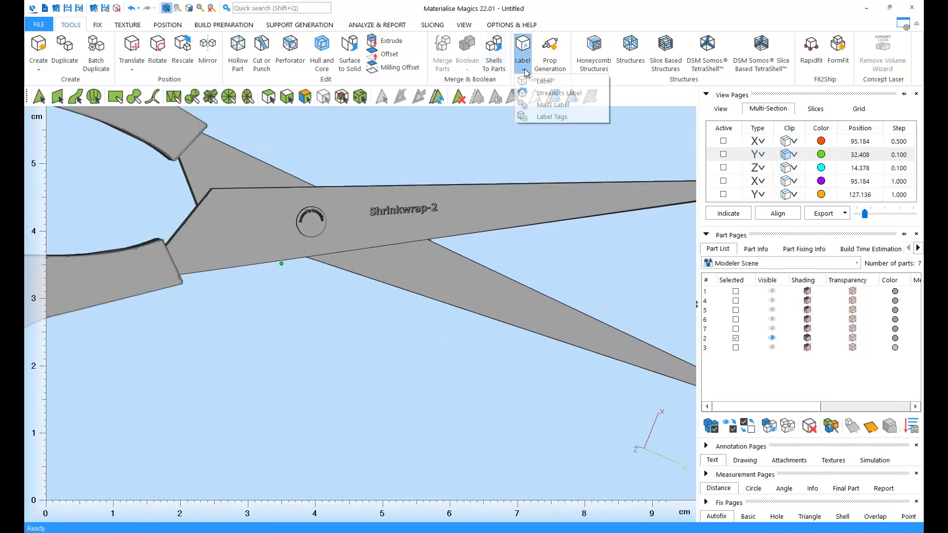
click(548, 100)
drag(103, 120, 695, 97)
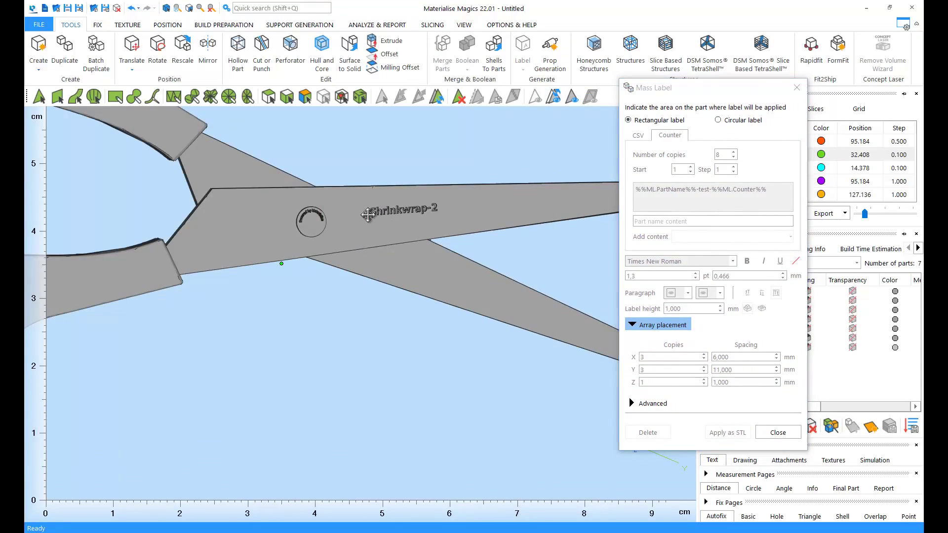
scroll(381, 247, up, 5)
drag(319, 233, 463, 300)
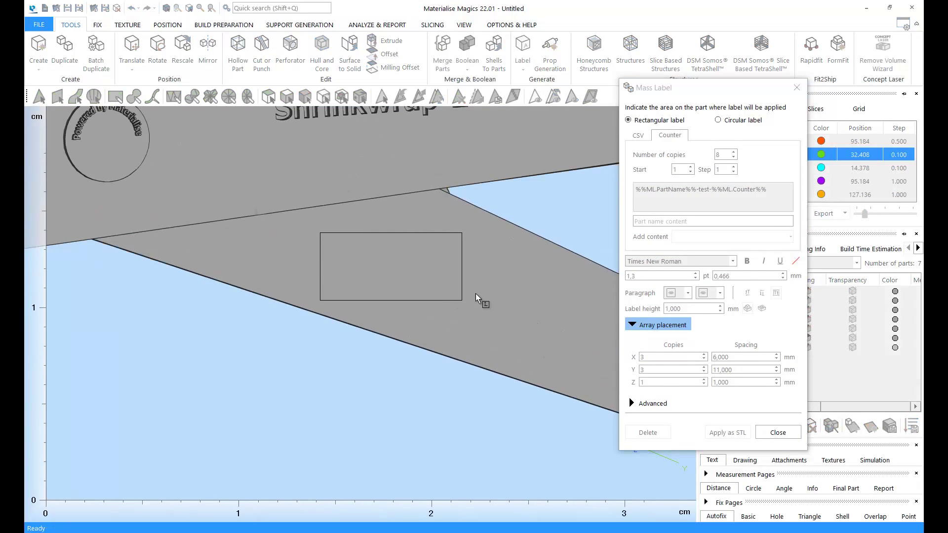
Preview the ML_parameters.csv data for the CSV-based mass label and close the preview.
click(637, 135)
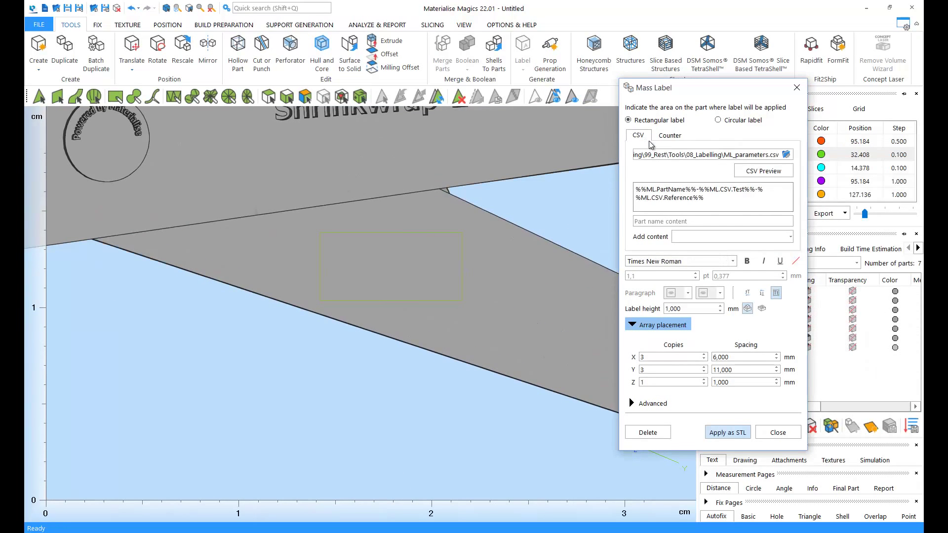
click(764, 171)
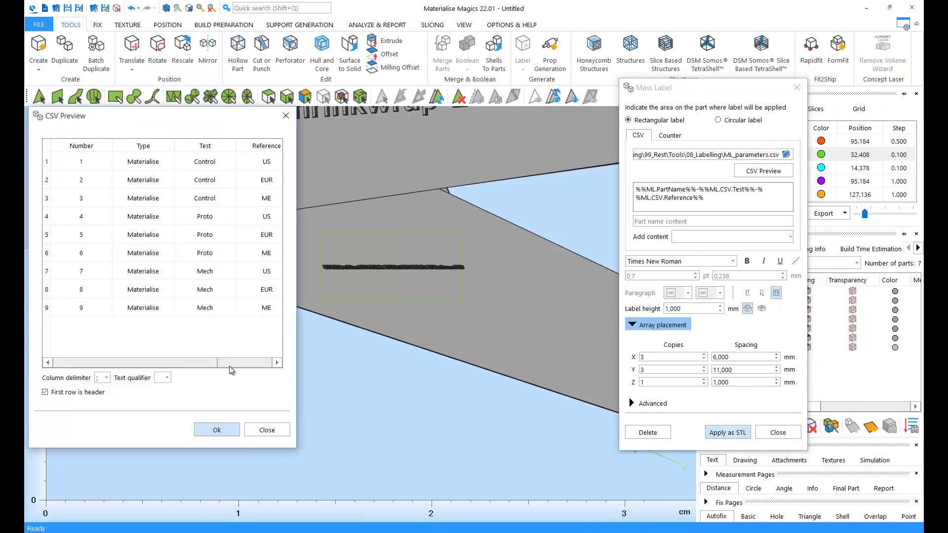
click(267, 430)
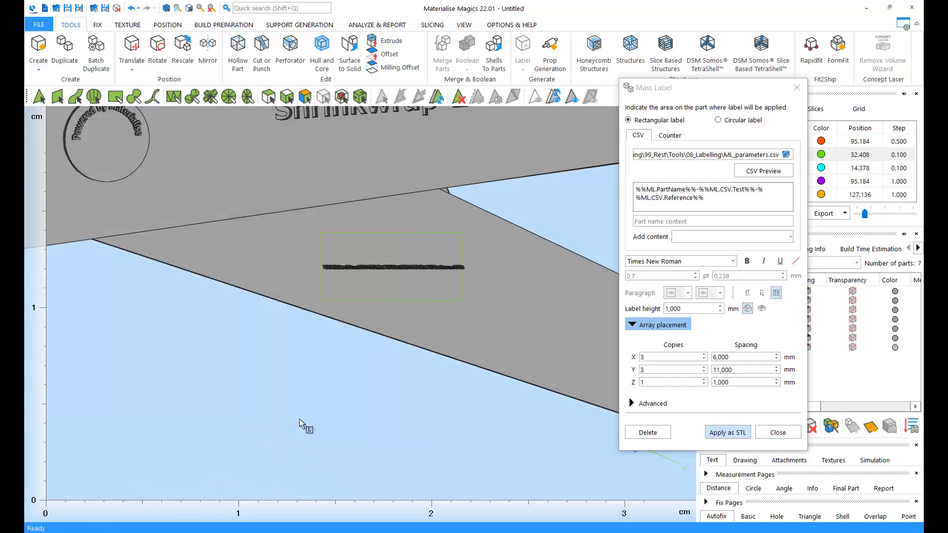
Switch the mass label to counter mode and replace its content with part name, hyphen and counter (%%ML.PartName%%-%%ML.Counter%%).
click(670, 136)
drag(773, 189, 618, 185)
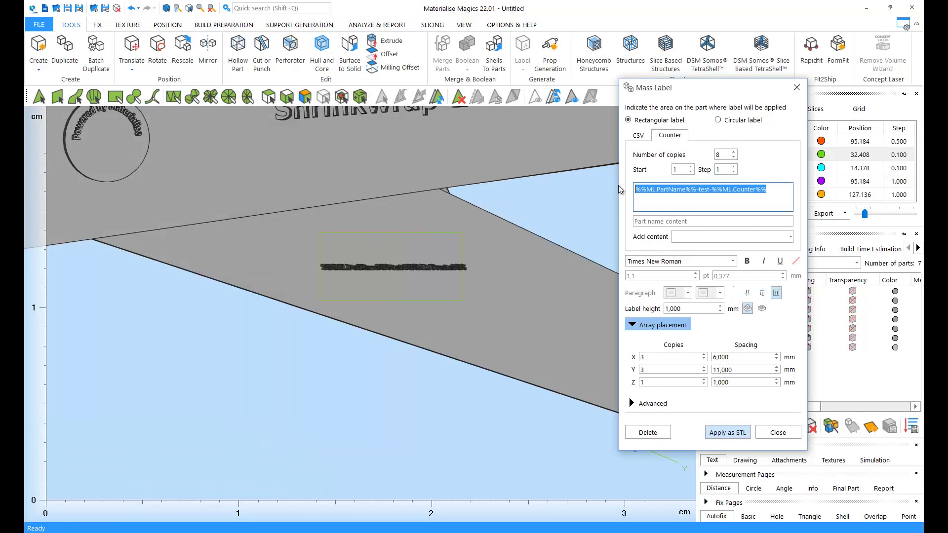
key(BackSpace)
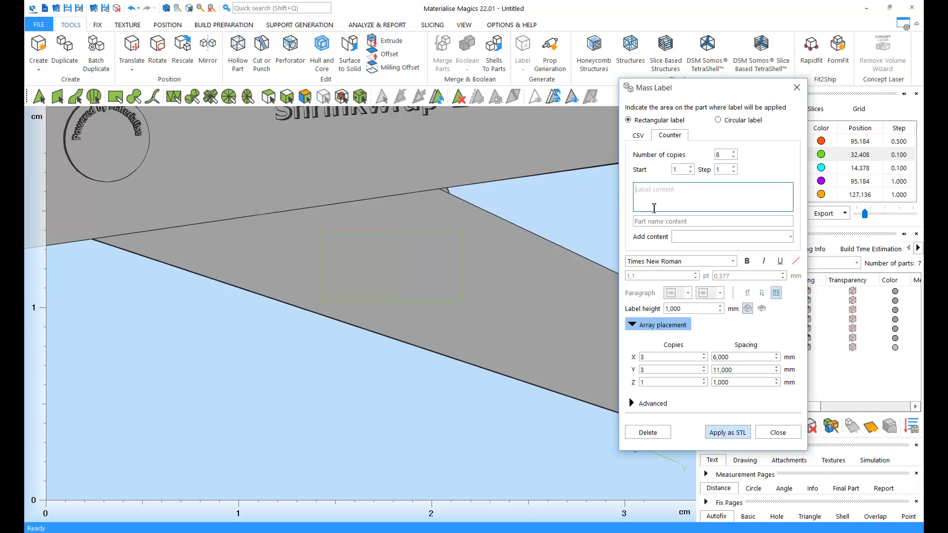
click(748, 237)
click(721, 249)
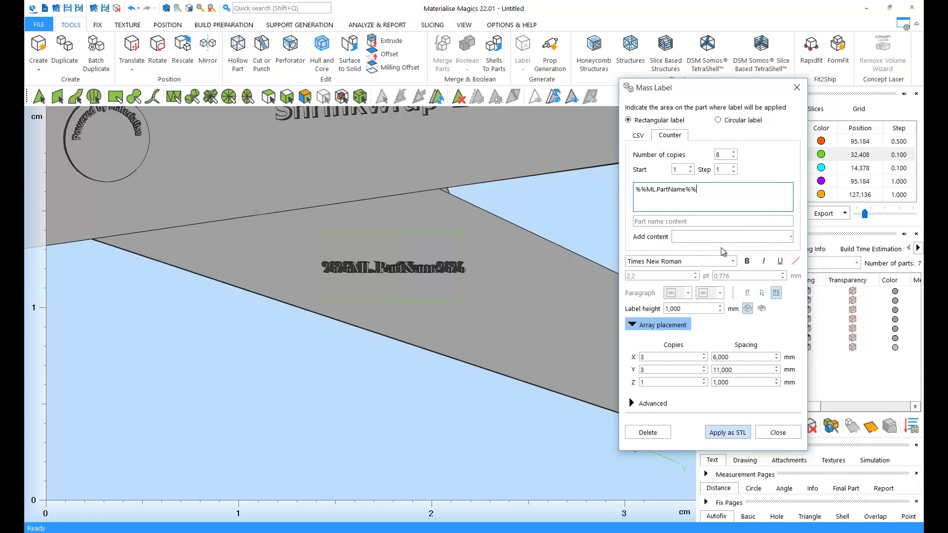
text(-)
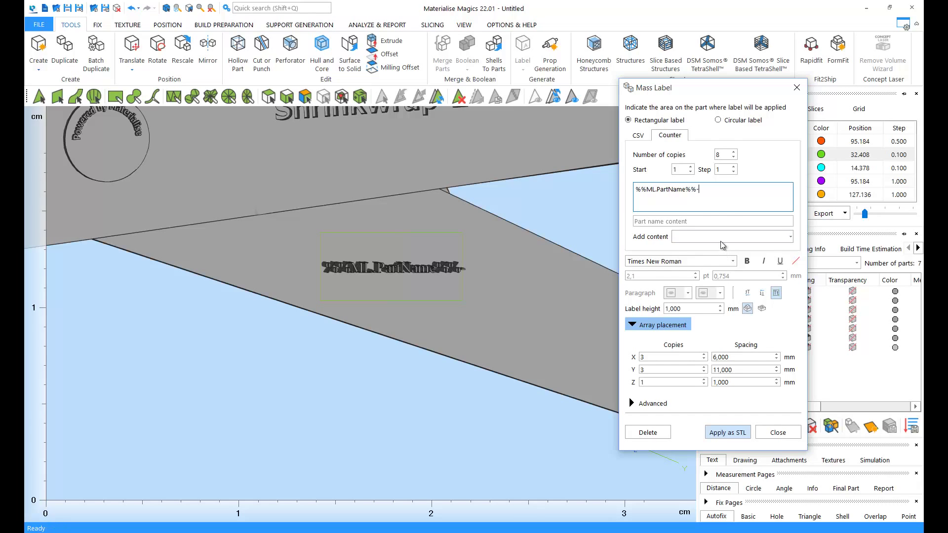
click(720, 239)
click(711, 250)
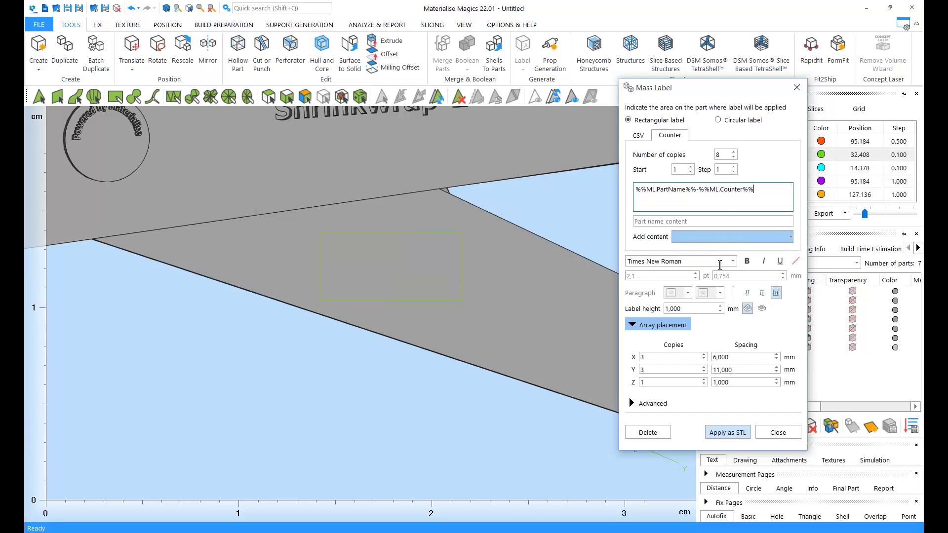
Set the number of labelled scissors copies to 6.
click(734, 158)
click(734, 158)
scroll(542, 236, down, 5)
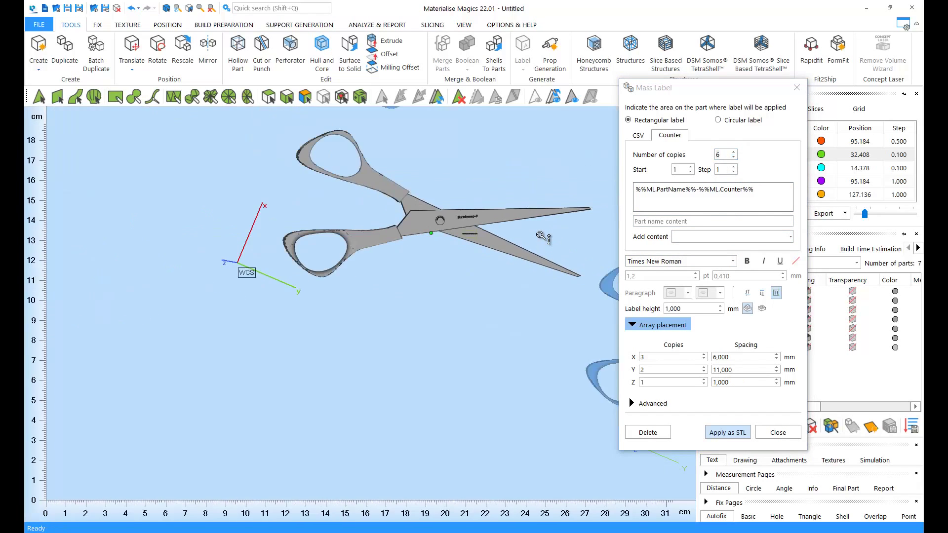
scroll(444, 272, down, 3)
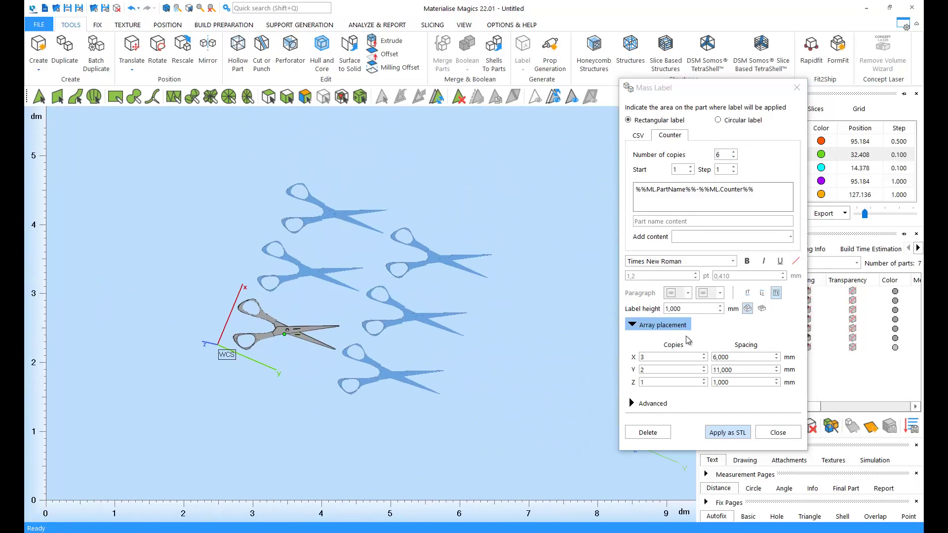
Arrange the copies in a single row with 6 in X and 1 in Y, and apply the mass labels as STL.
click(716, 357)
click(704, 355)
click(704, 355)
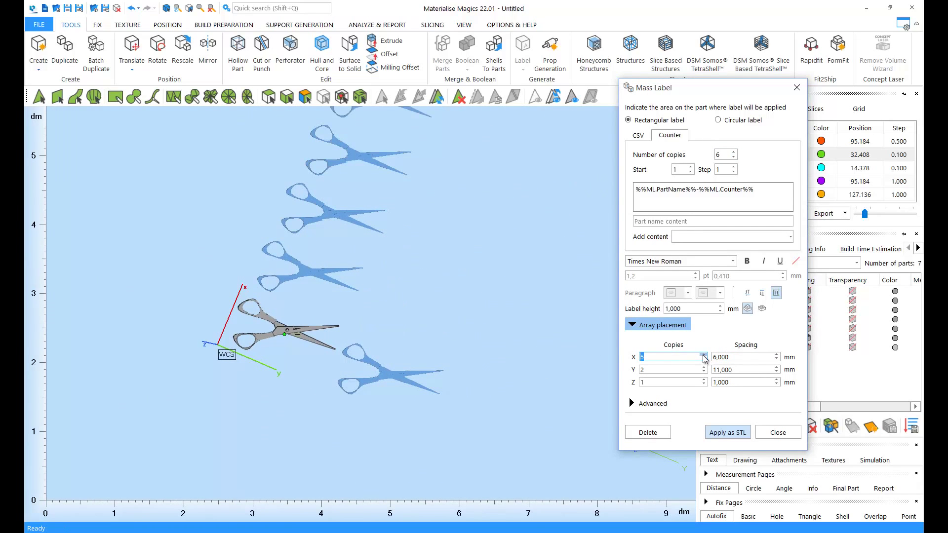
middle_drag(465, 238, 440, 324)
click(704, 354)
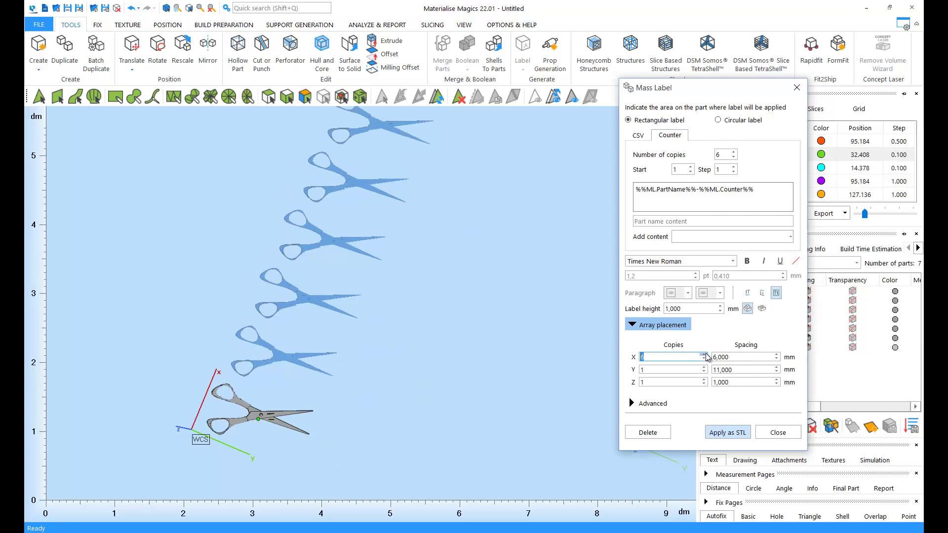
middle_drag(499, 266, 481, 303)
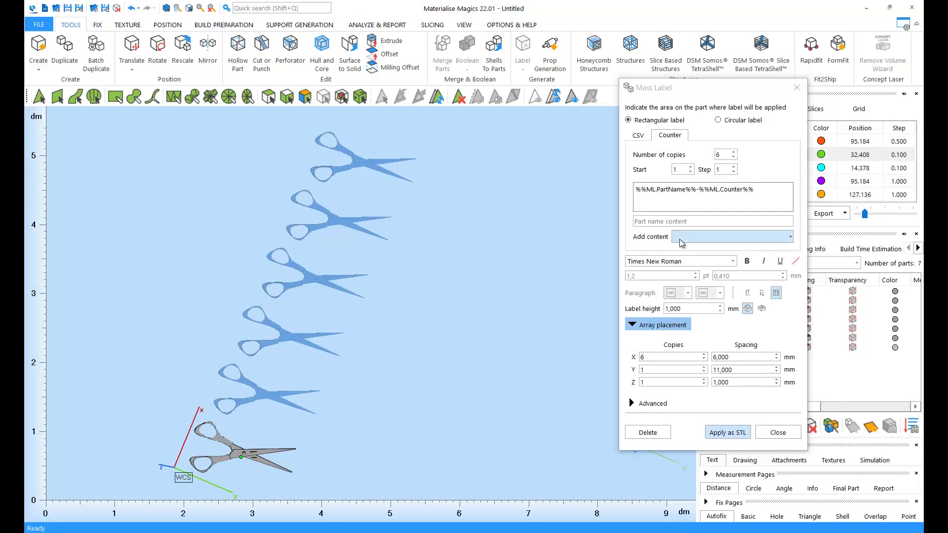
click(725, 433)
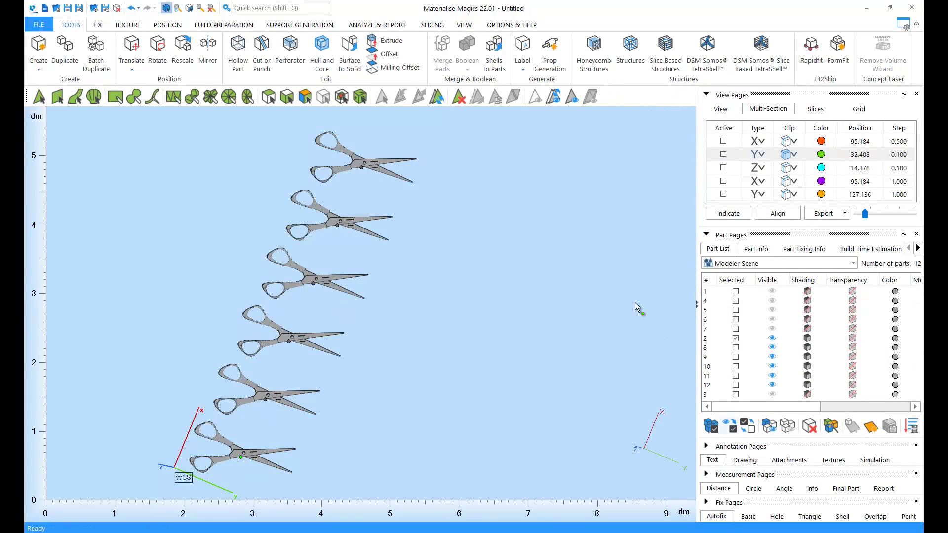
Examine the counter labels on the lower blades of the first two scissors in the row.
right_drag(635, 302, 591, 390)
middle_drag(373, 342, 365, 279)
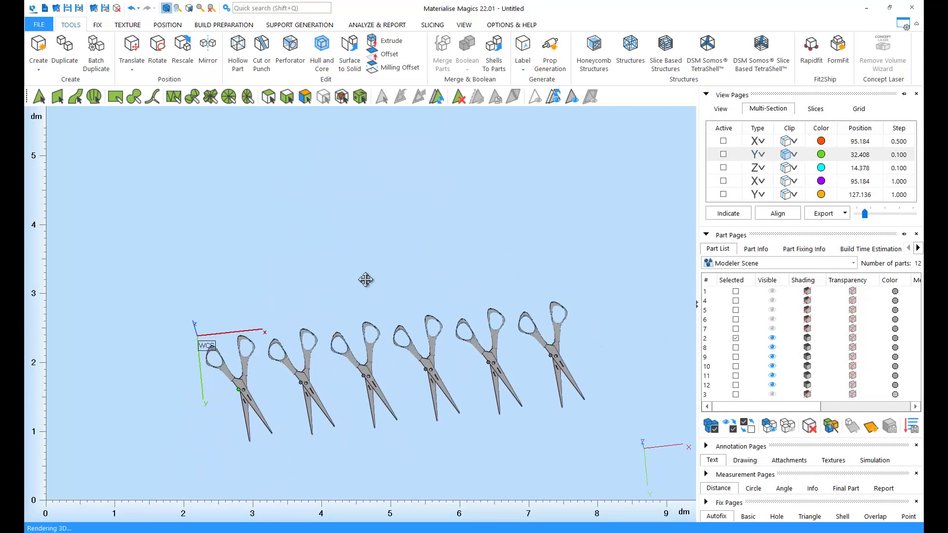
scroll(296, 366, up, 7)
middle_drag(84, 461, 262, 319)
scroll(249, 345, up, 7)
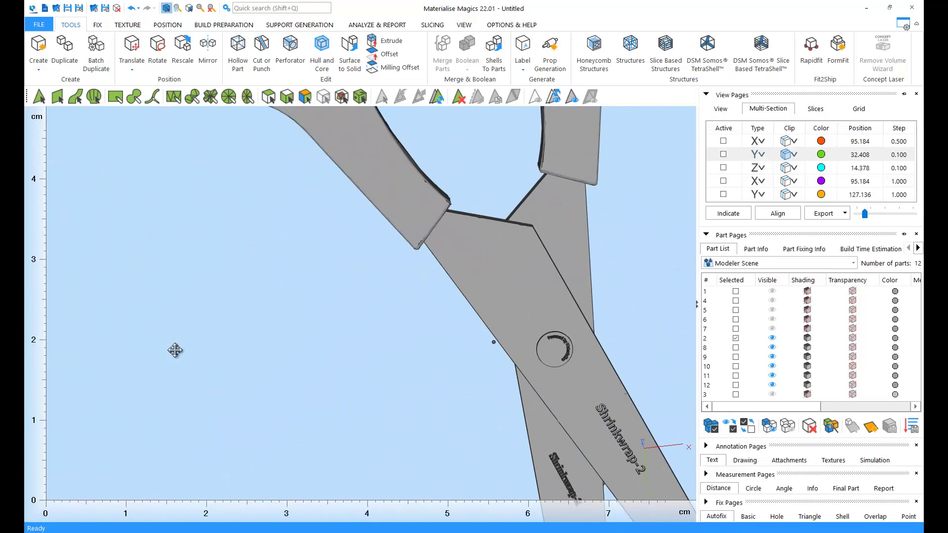
middle_drag(176, 351, 505, 199)
scroll(212, 387, up, 2)
middle_drag(212, 387, 238, 378)
scroll(171, 354, up, 5)
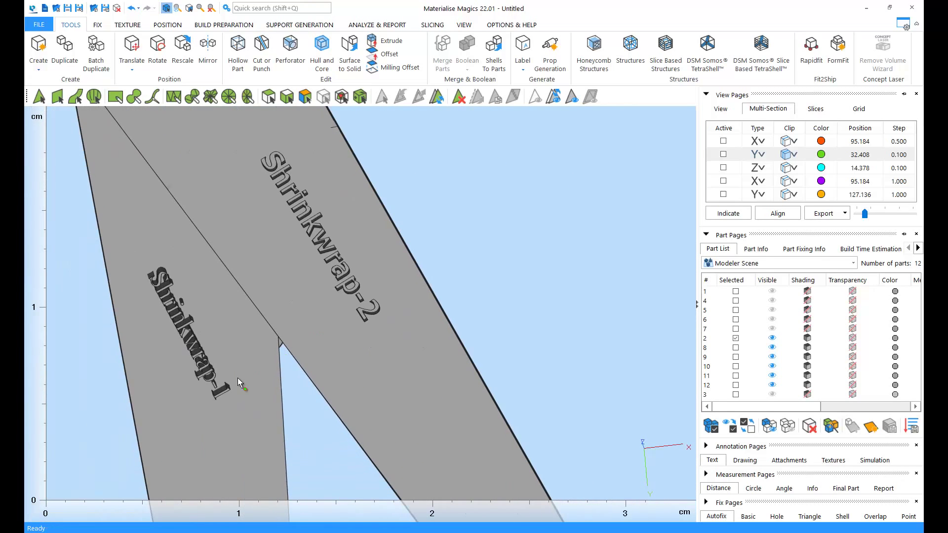
scroll(524, 262, down, 6)
scroll(275, 364, up, 5)
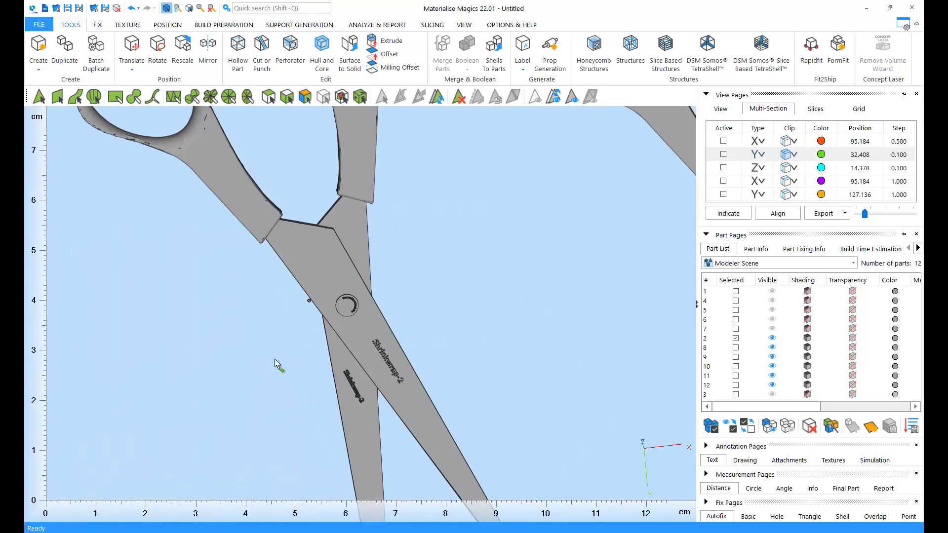
scroll(339, 348, up, 2)
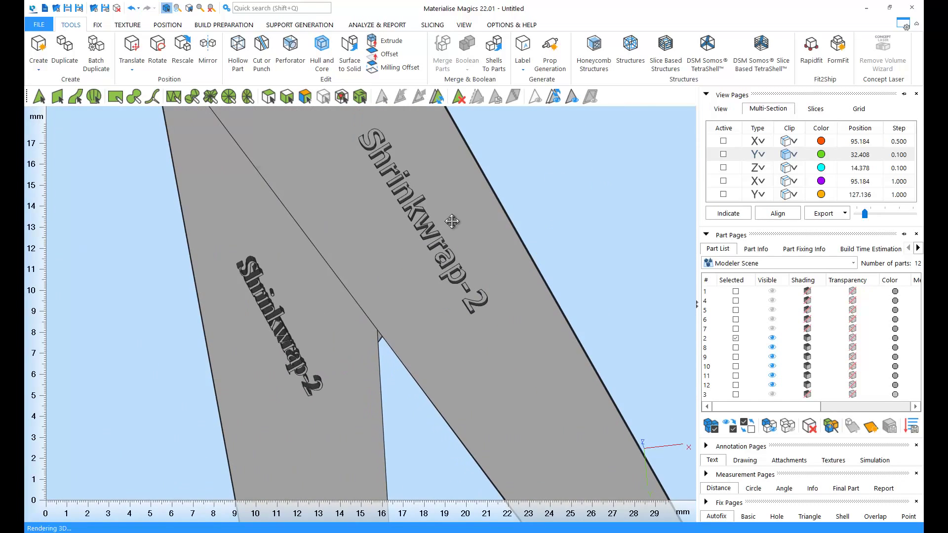
middle_drag(452, 220, 66, 367)
middle_drag(512, 193, 206, 360)
Examine the counter labels on the third and fourth scissors in the row.
scroll(523, 279, down, 5)
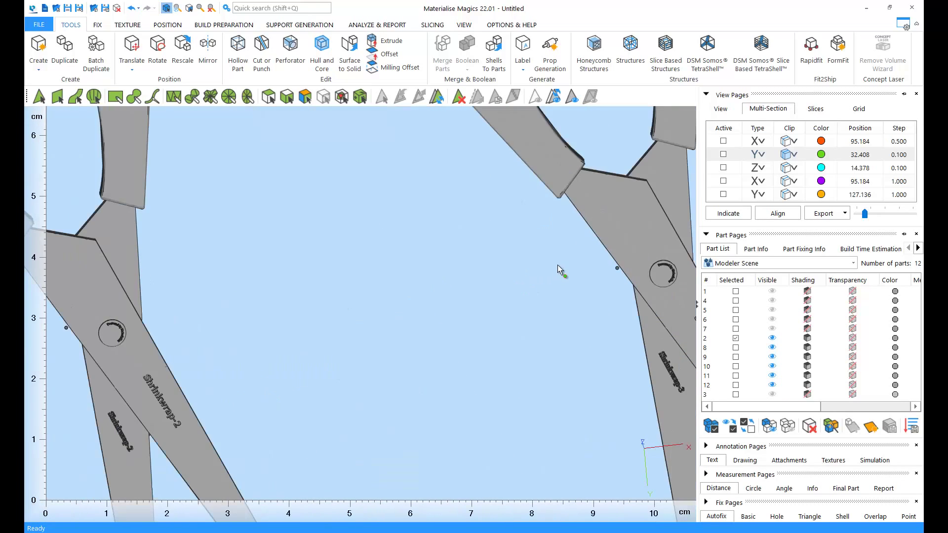
scroll(461, 353, up, 3)
scroll(585, 364, up, 2)
middle_drag(464, 289, 74, 362)
middle_drag(450, 298, 45, 385)
scroll(498, 328, down, 5)
middle_drag(511, 318, 145, 412)
scroll(376, 467, up, 4)
middle_drag(376, 468, 338, 392)
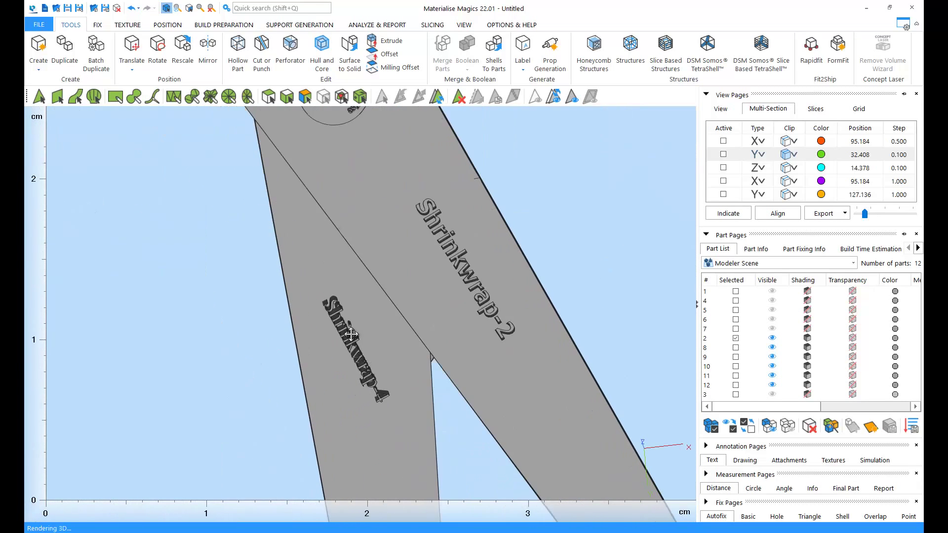
scroll(373, 379, up, 3)
Examine the counter labels on the fifth and sixth scissors in the row.
scroll(388, 374, down, 6)
scroll(390, 371, down, 1)
middle_drag(390, 371, 474, 436)
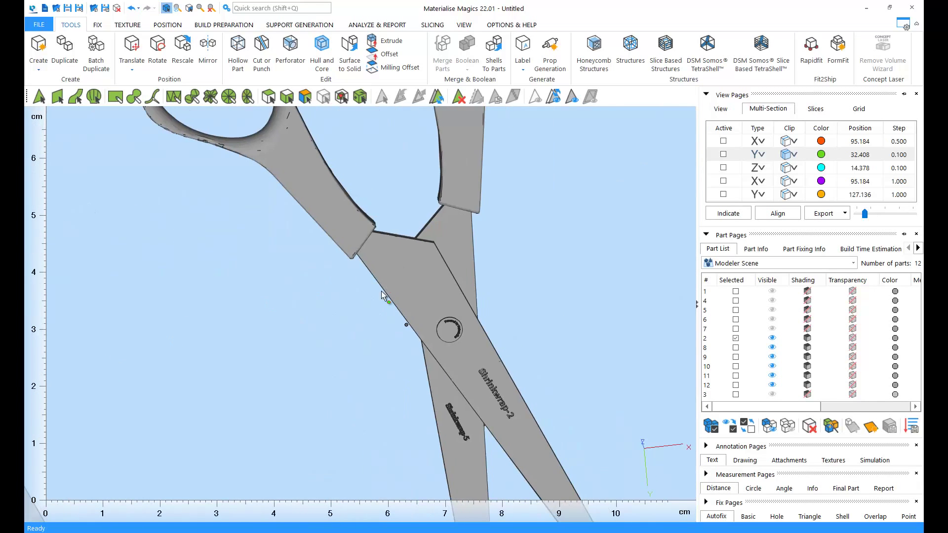
scroll(448, 408, up, 6)
middle_drag(397, 275, 373, 253)
scroll(411, 289, down, 5)
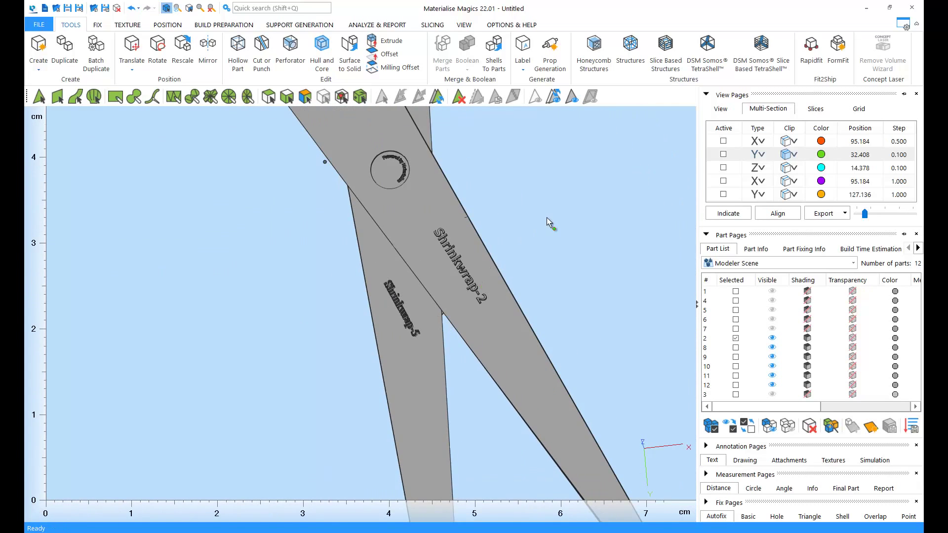
middle_drag(547, 217, 151, 383)
scroll(359, 341, down, 5)
middle_drag(366, 296, 297, 239)
scroll(438, 318, up, 8)
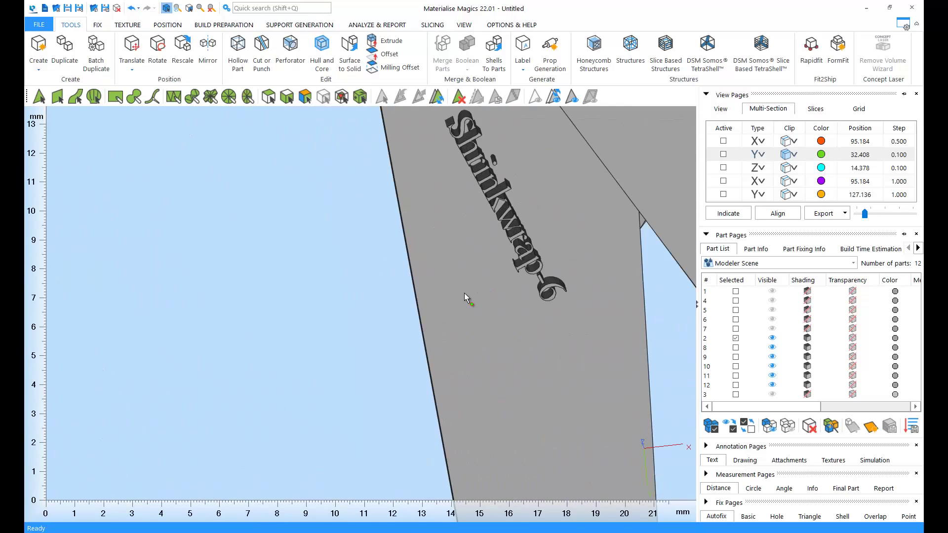
scroll(464, 292, down, 8)
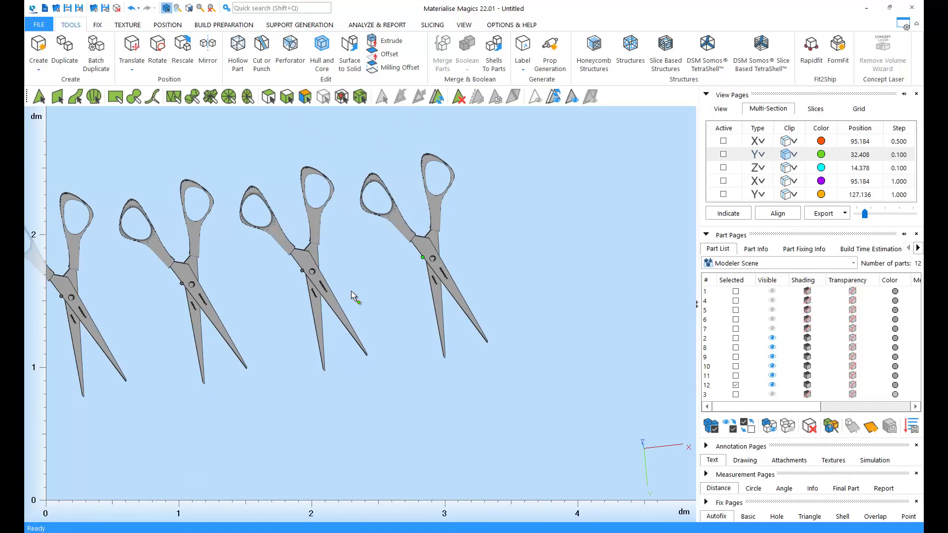
Place a Box-20x10x2-LabelZ-Y label tag on the blade edge of the sixth scissors, accepting conversion to a regular part.
scroll(436, 271, up, 7)
middle_drag(400, 227, 229, 298)
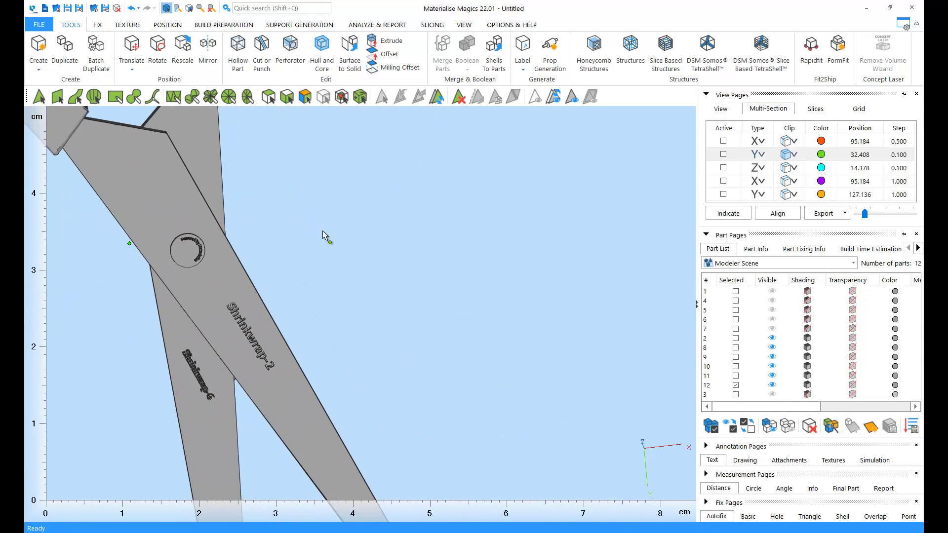
click(522, 63)
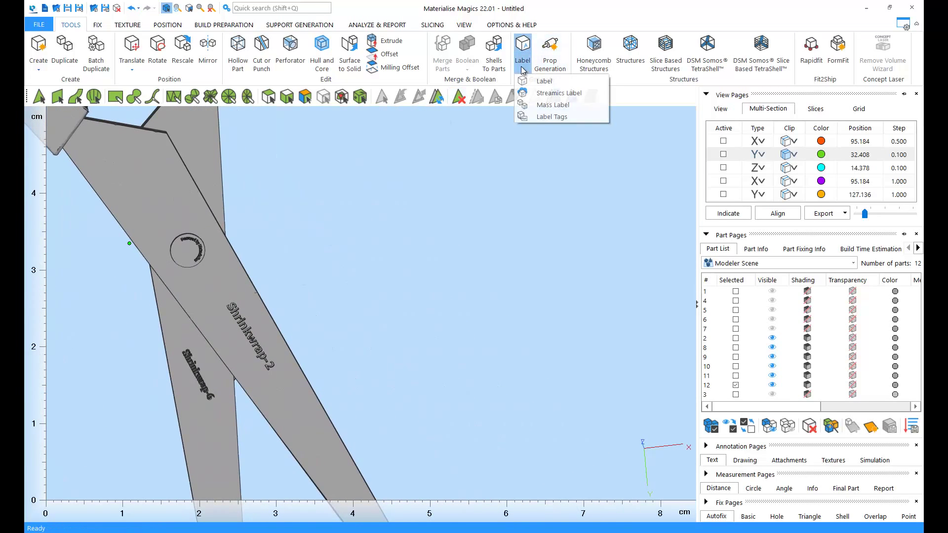
click(552, 117)
middle_drag(232, 242, 441, 307)
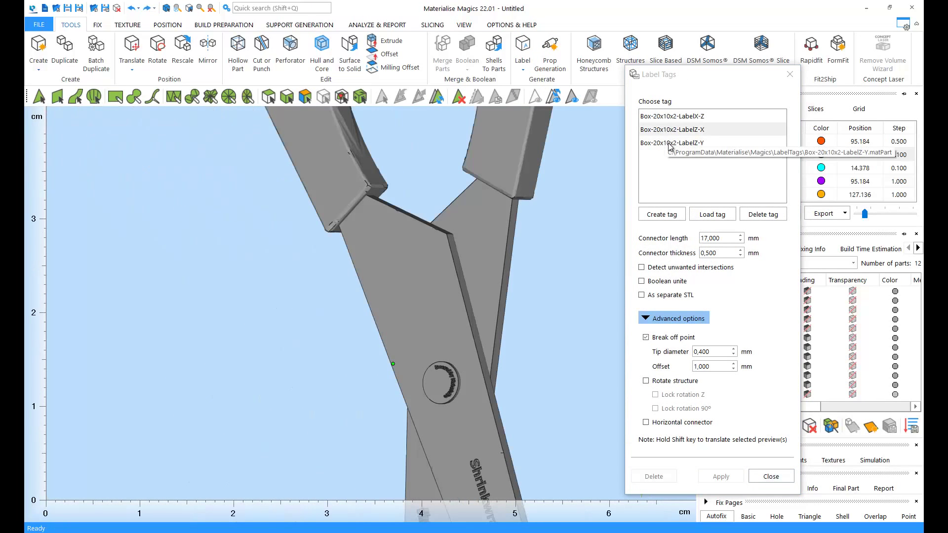
click(672, 142)
click(468, 307)
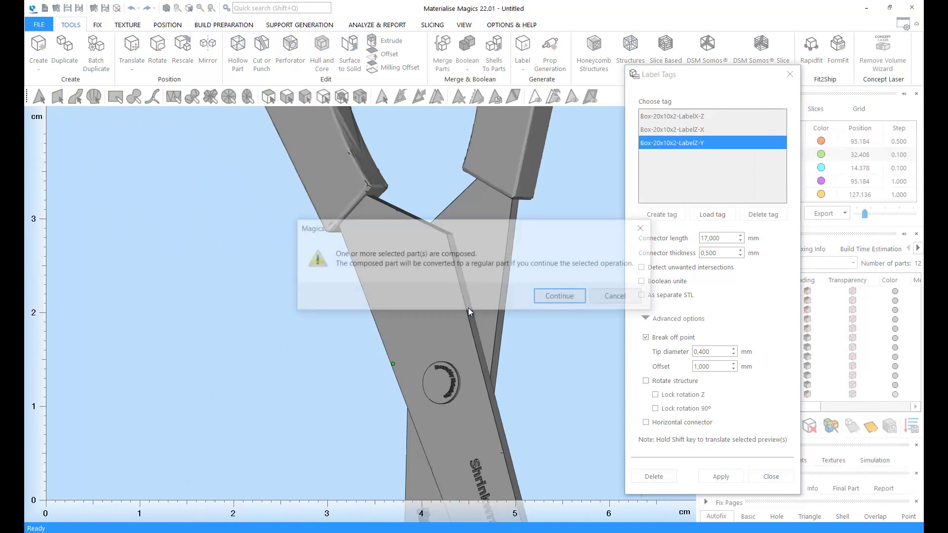
click(558, 296)
Check the tag's connector where it meets the blade, apply the label tag and finish the tagging command.
middle_drag(515, 307, 418, 301)
right_drag(418, 302, 445, 336)
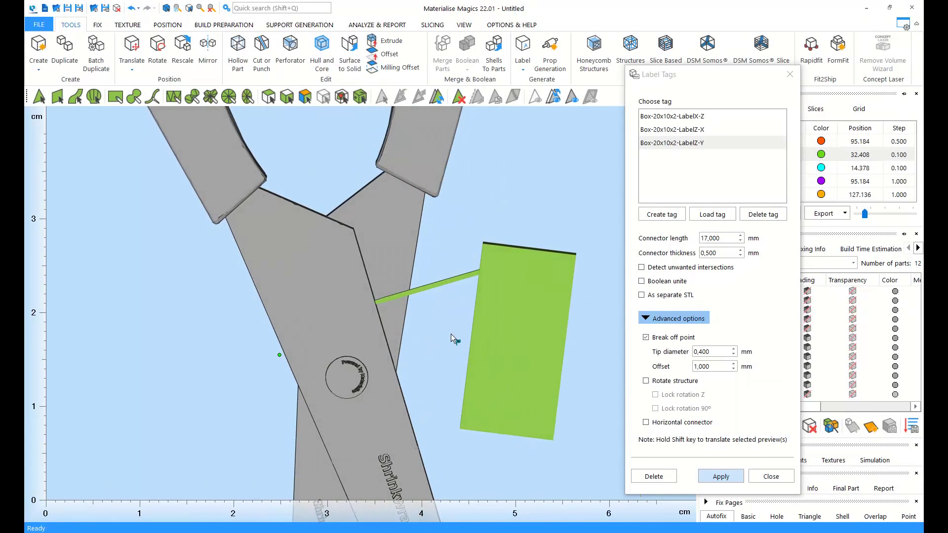
scroll(347, 301, up, 8)
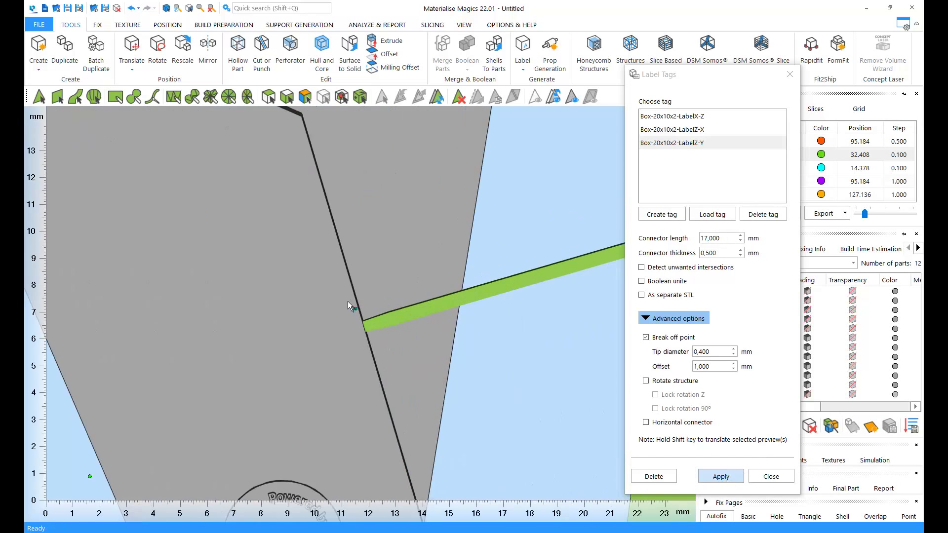
mouse_move(390, 307)
right_down()
mouse_move(351, 313)
mouse_move(390, 320)
right_up()
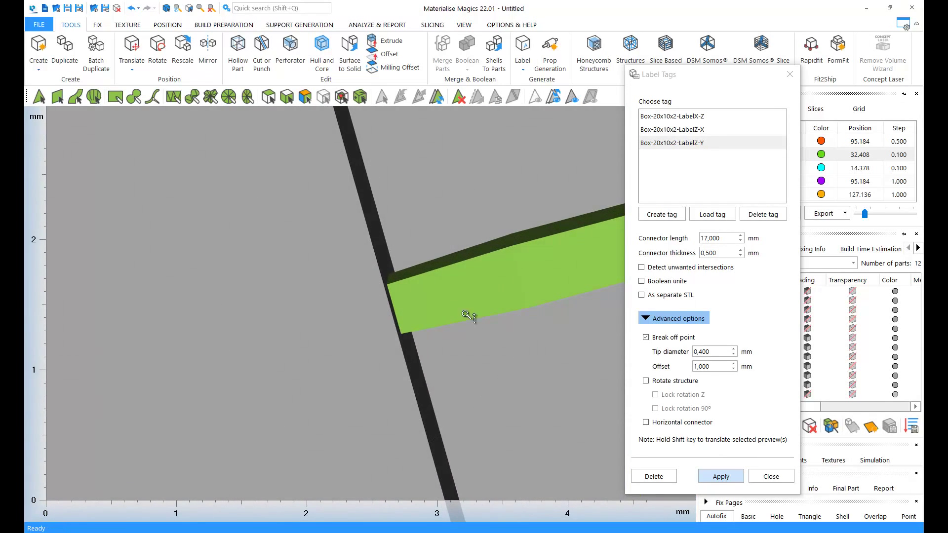
scroll(470, 318, down, 6)
middle_drag(557, 285, 408, 256)
scroll(520, 285, down, 1)
click(712, 476)
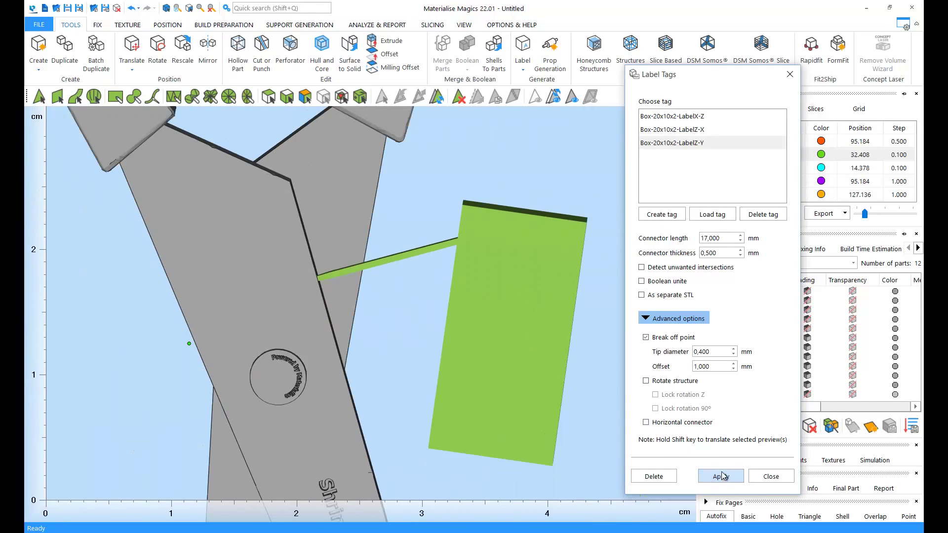
right_drag(507, 306, 466, 329)
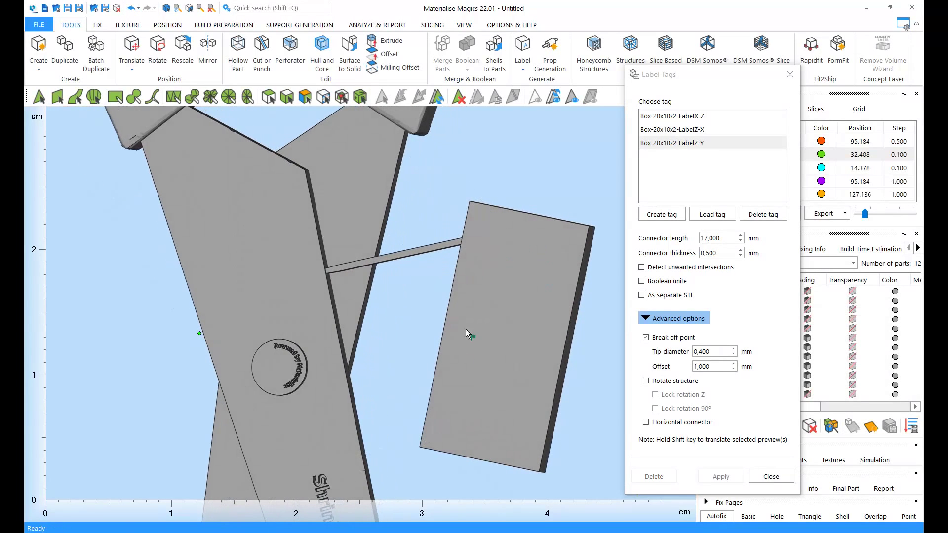
click(751, 477)
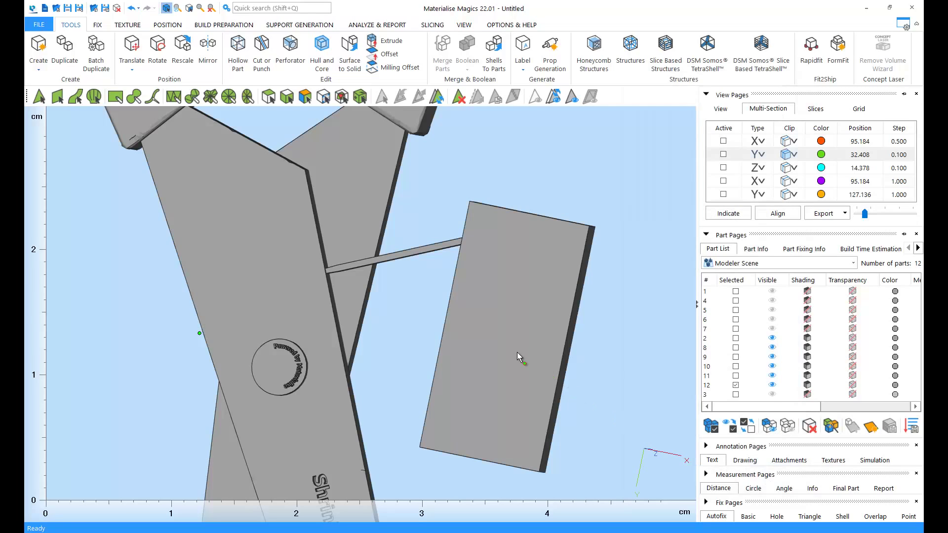